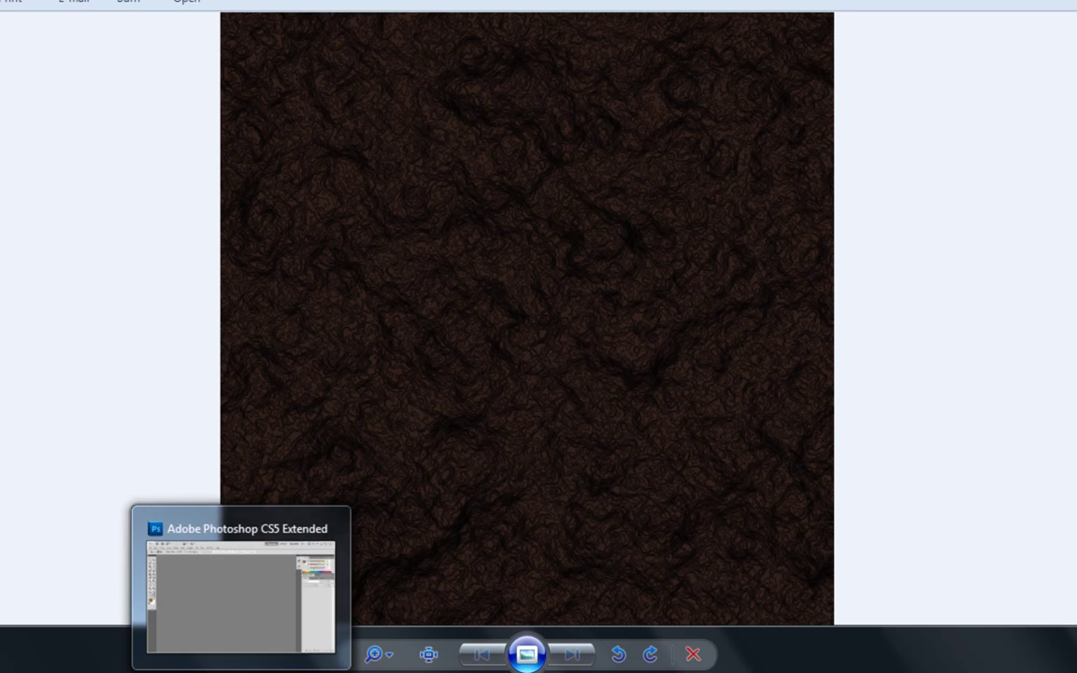
- Open the Texture1 PNG image from the New folder in Adobe Photoshop CS5
left_click(197, 670)
right_click(522, 116)
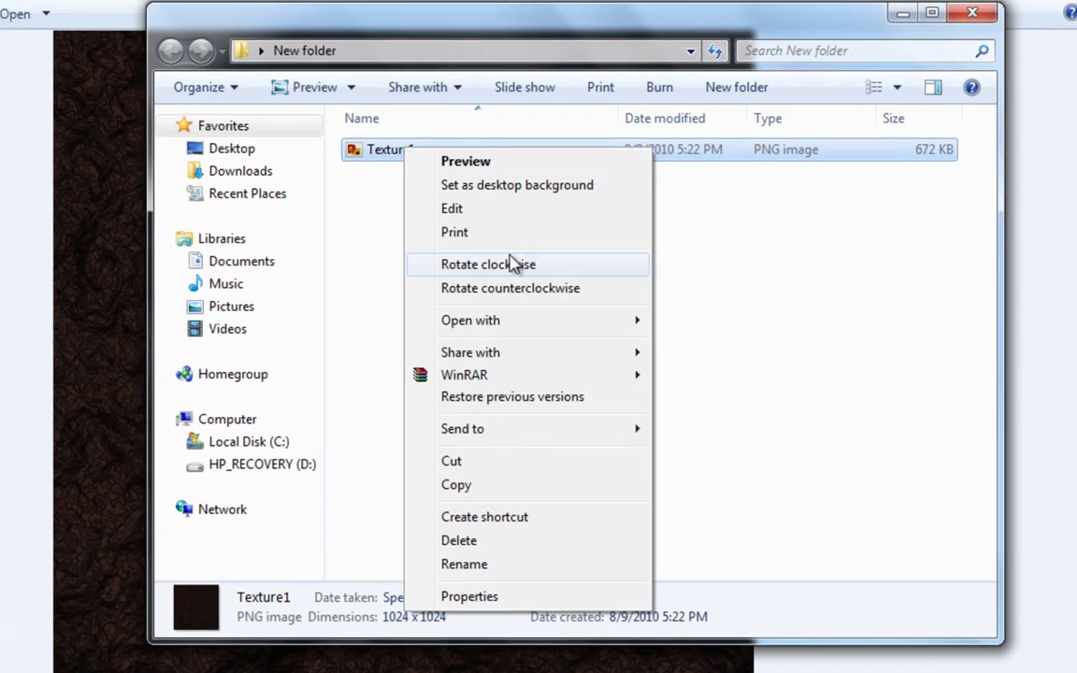
mouse_move(573, 321)
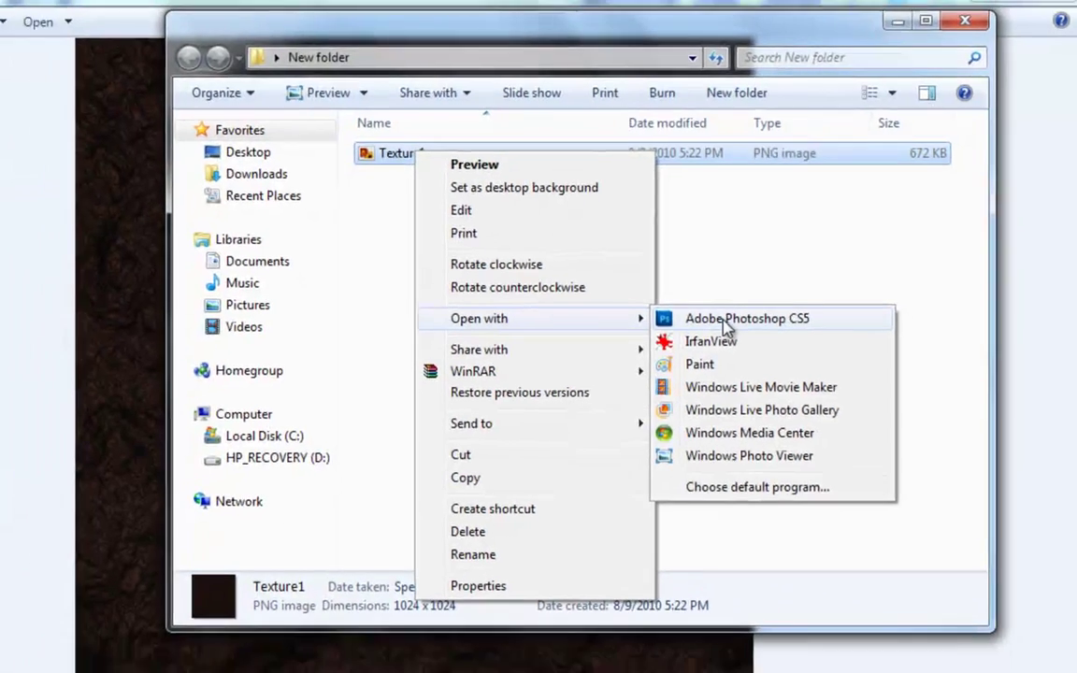
left_click(725, 321)
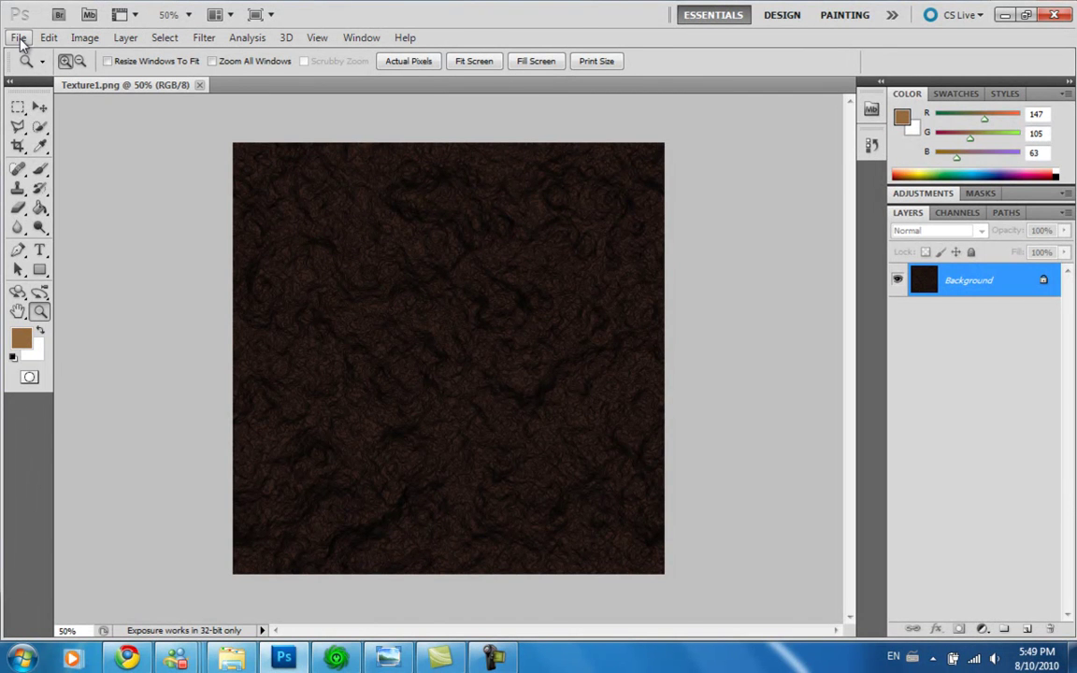
- Save the texture as a new file named randomname in D3D/DDS format
left_click(19, 37)
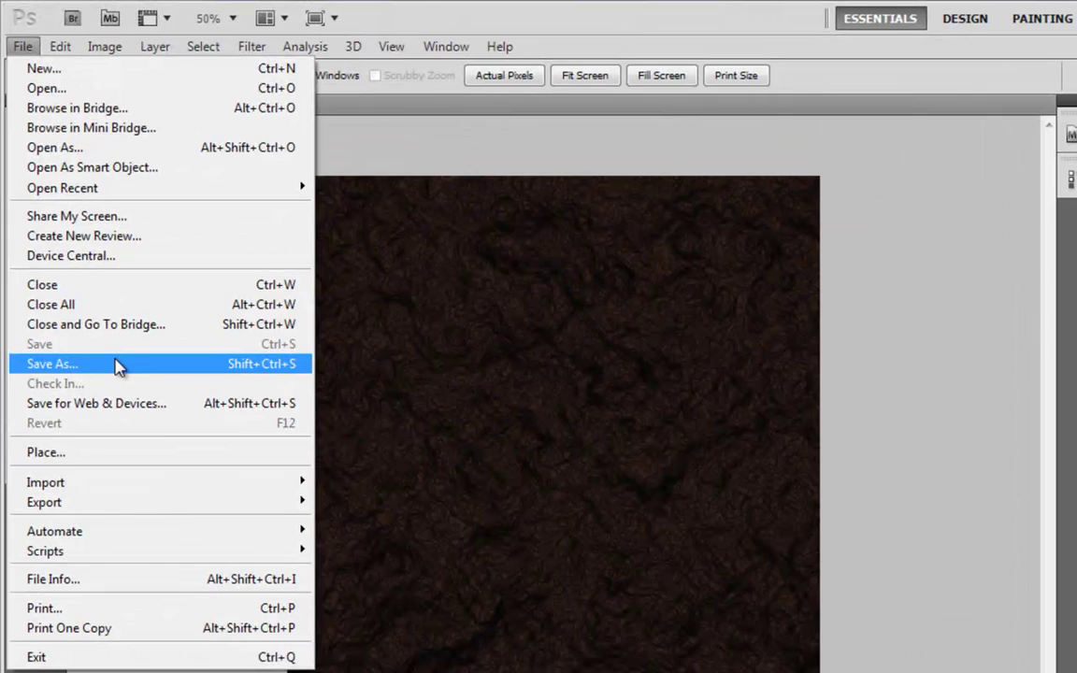
left_click(118, 364)
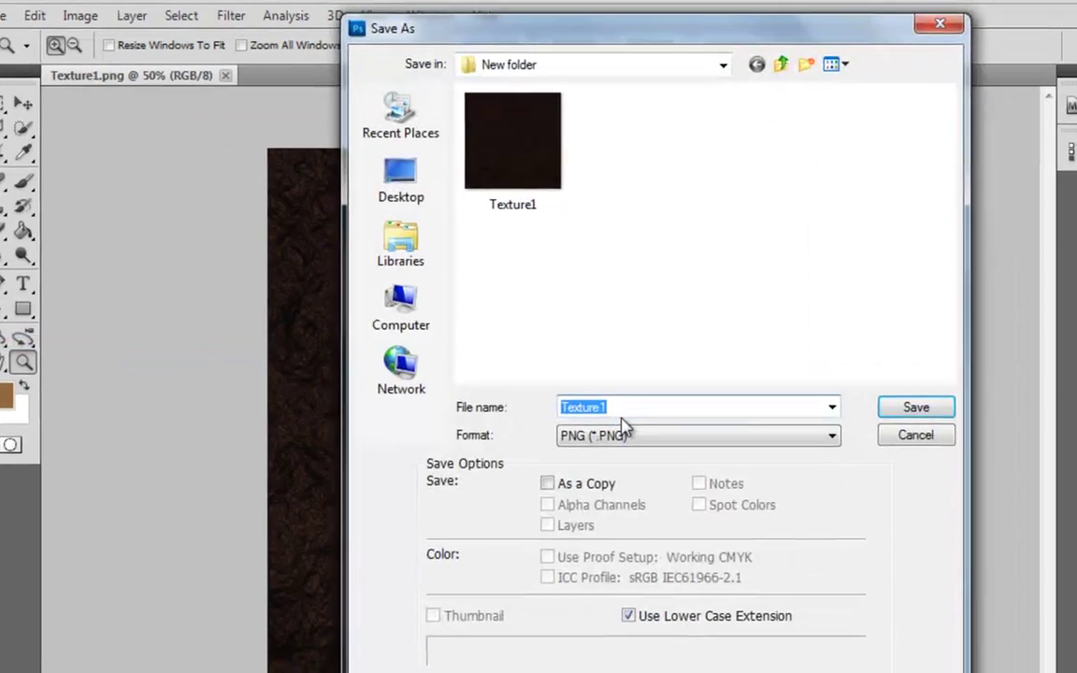
left_click(624, 432)
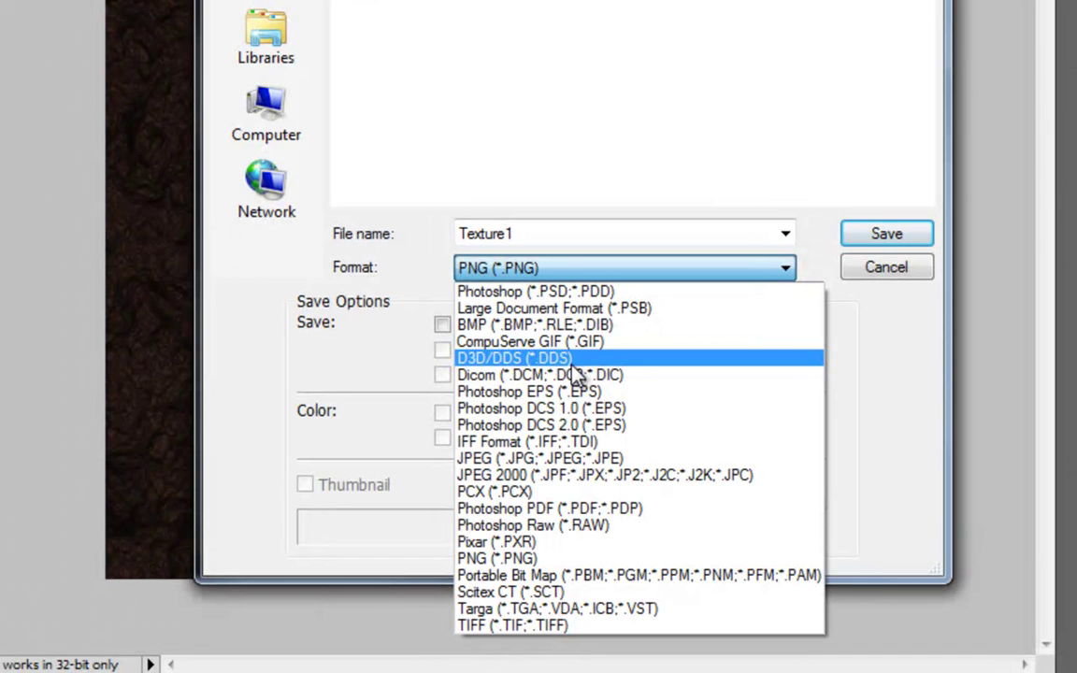
left_click(571, 361)
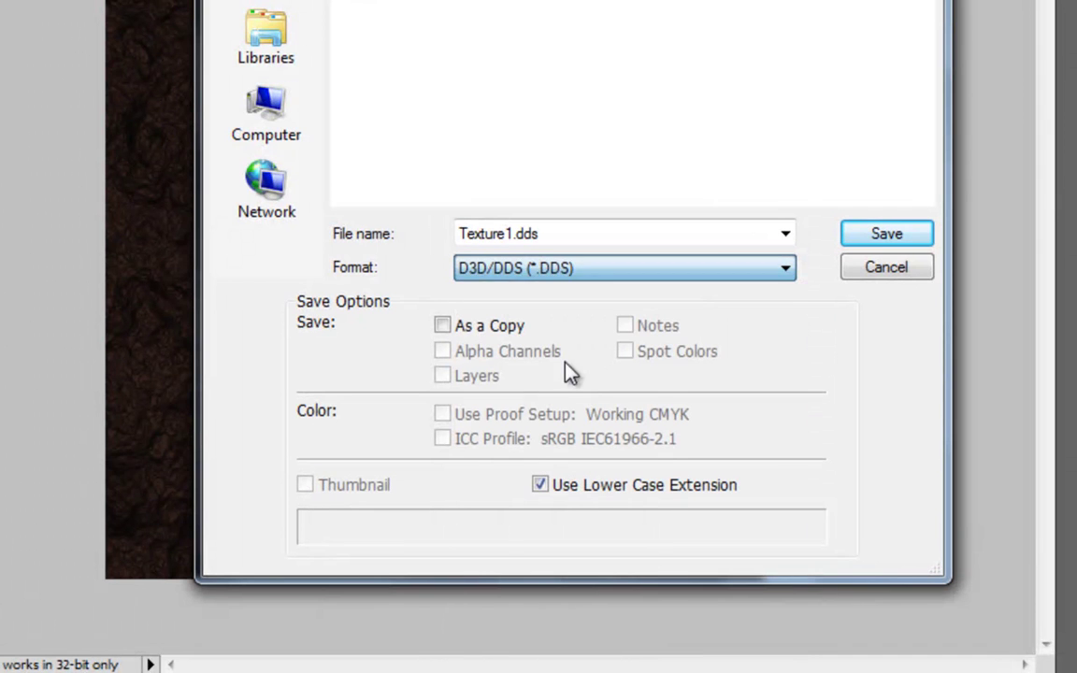
double_click(575, 232)
type("rando")
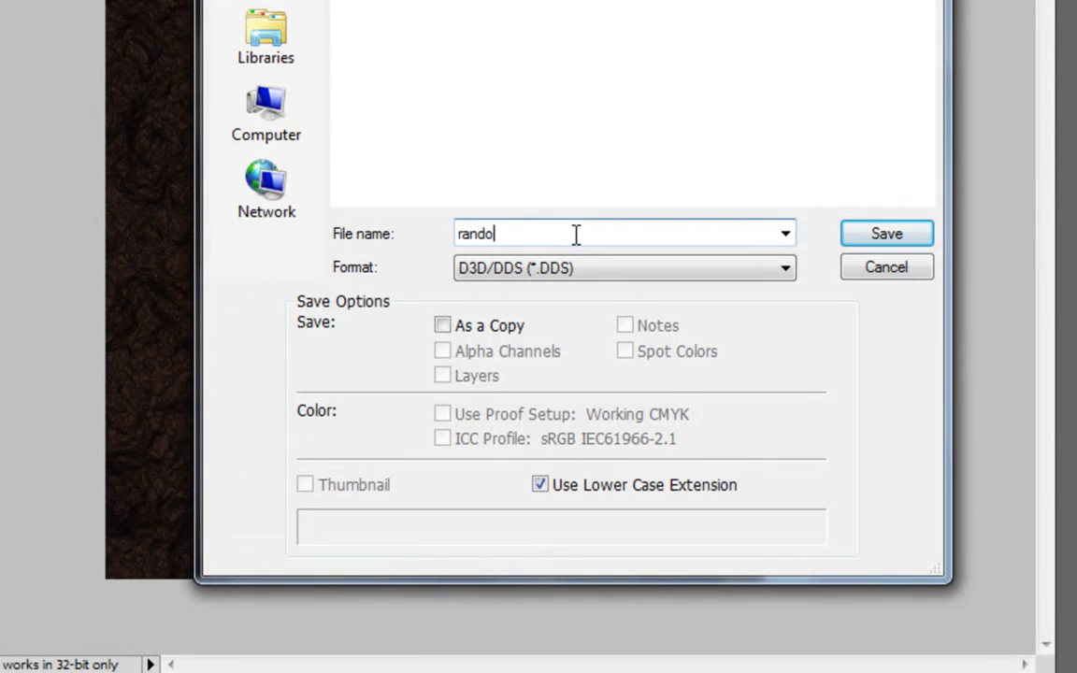
type("mname")
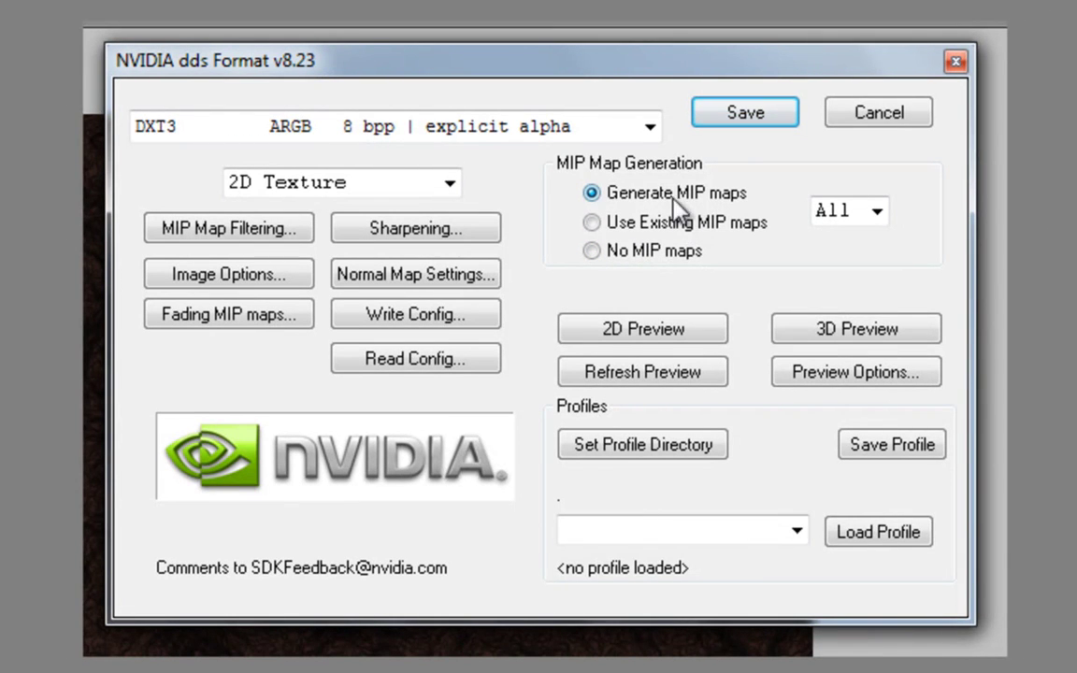
- Choose the DXT3 ARGB 8 bpp explicit alpha format for the DDS file and save it
left_click(188, 127)
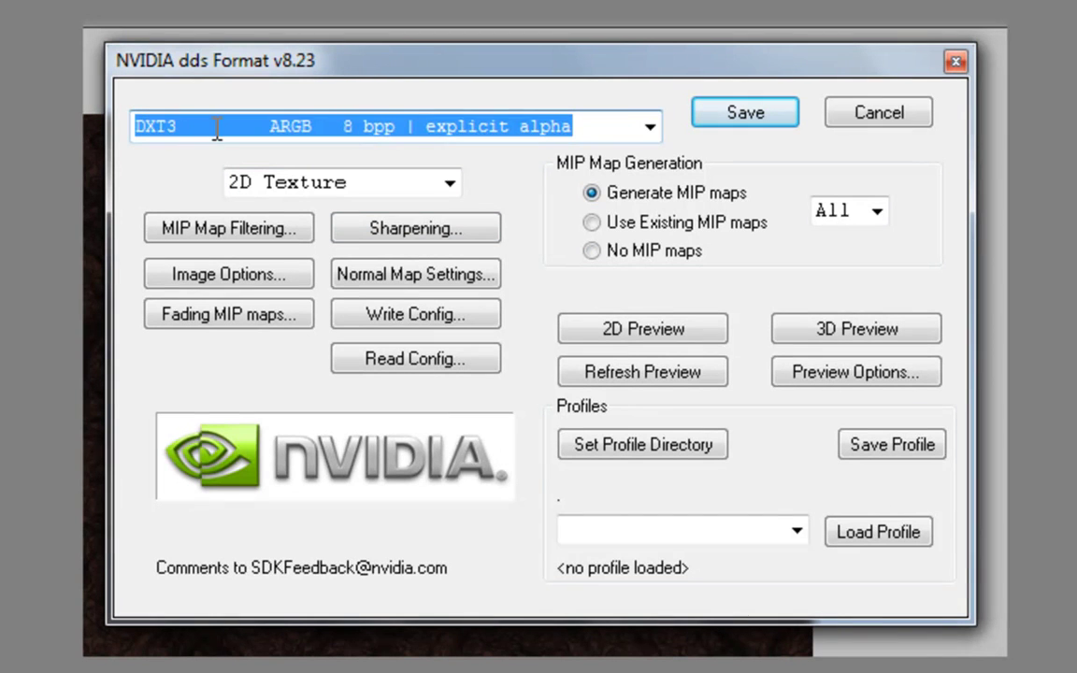
left_click(651, 131)
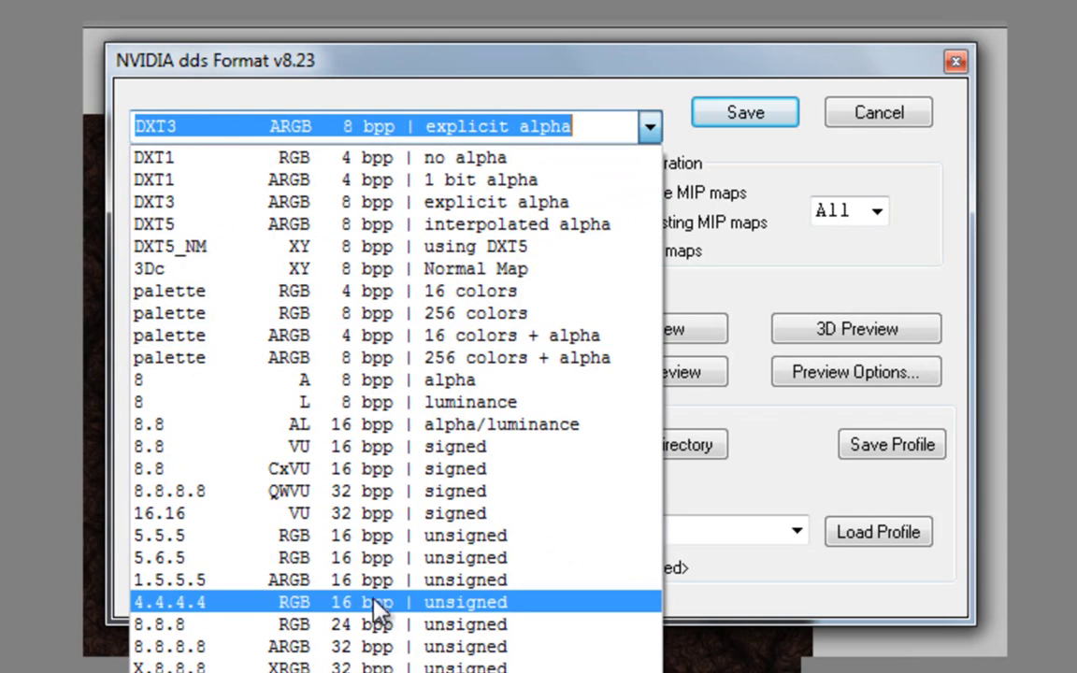
left_click(251, 205)
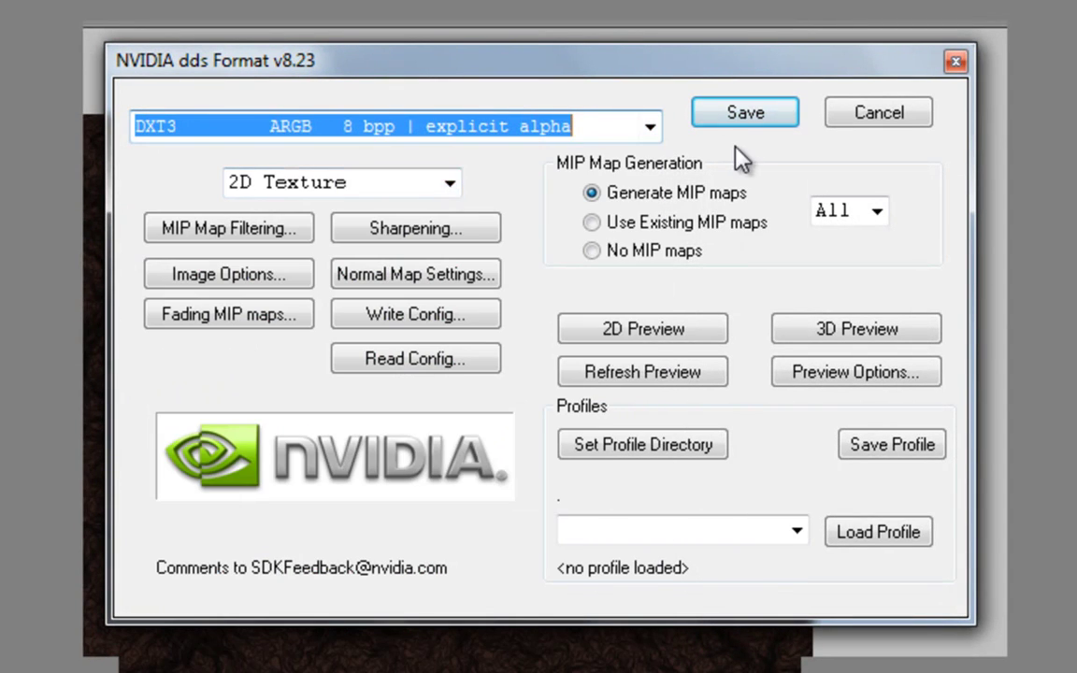
left_click(651, 132)
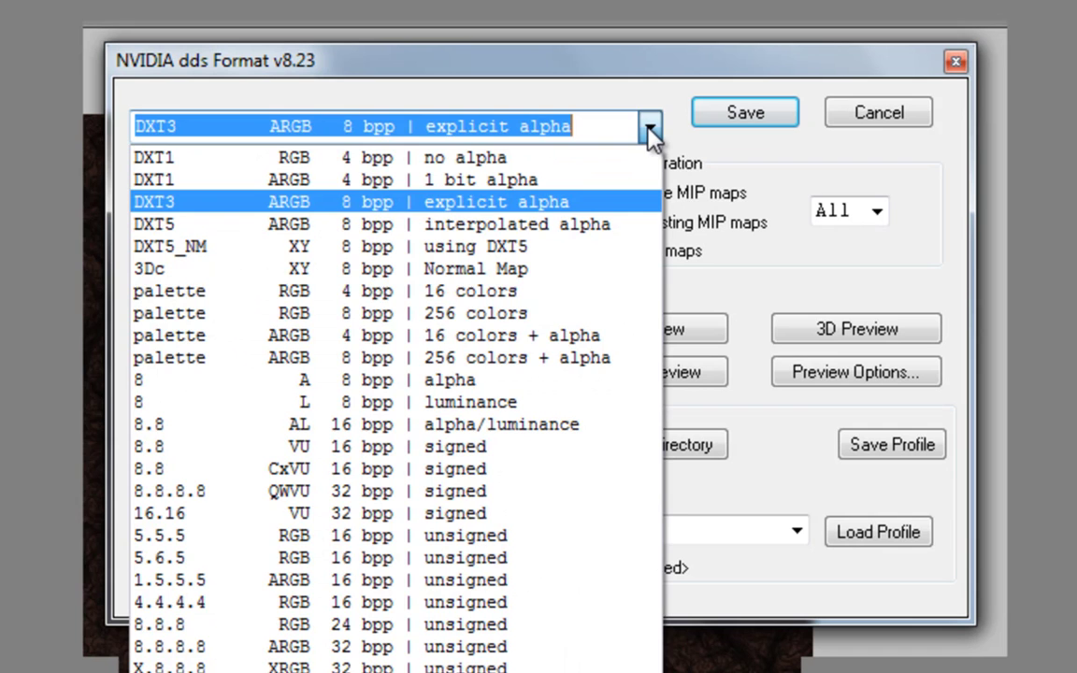
left_click(651, 132)
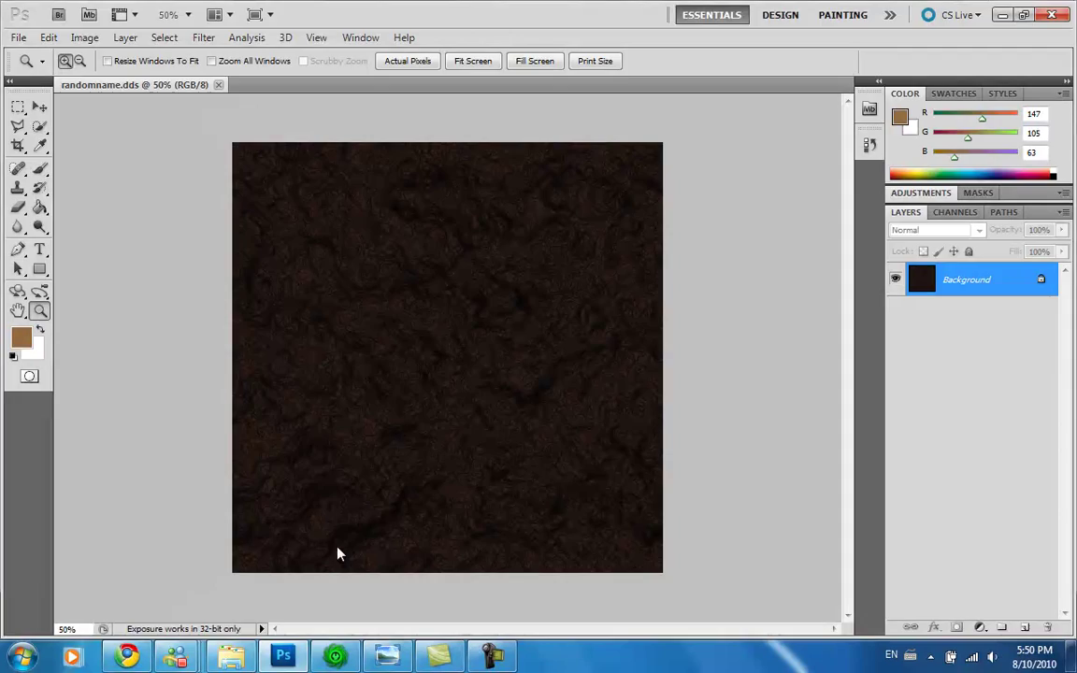
- Switch to the StarCraft II Editor
left_click(337, 655)
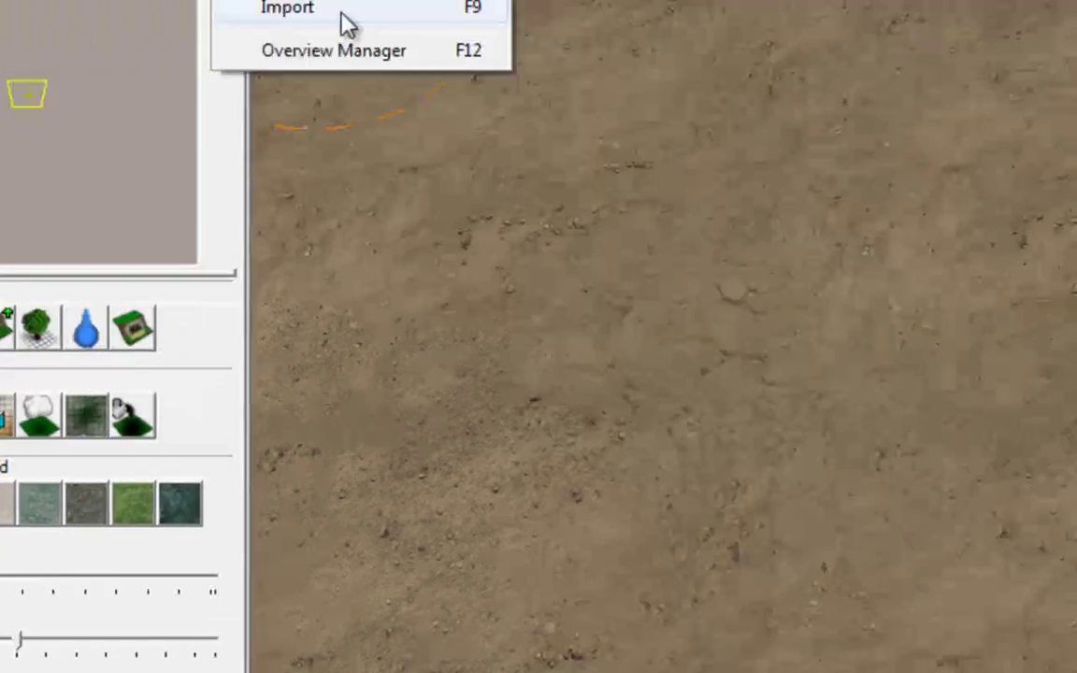
left_click(157, 173)
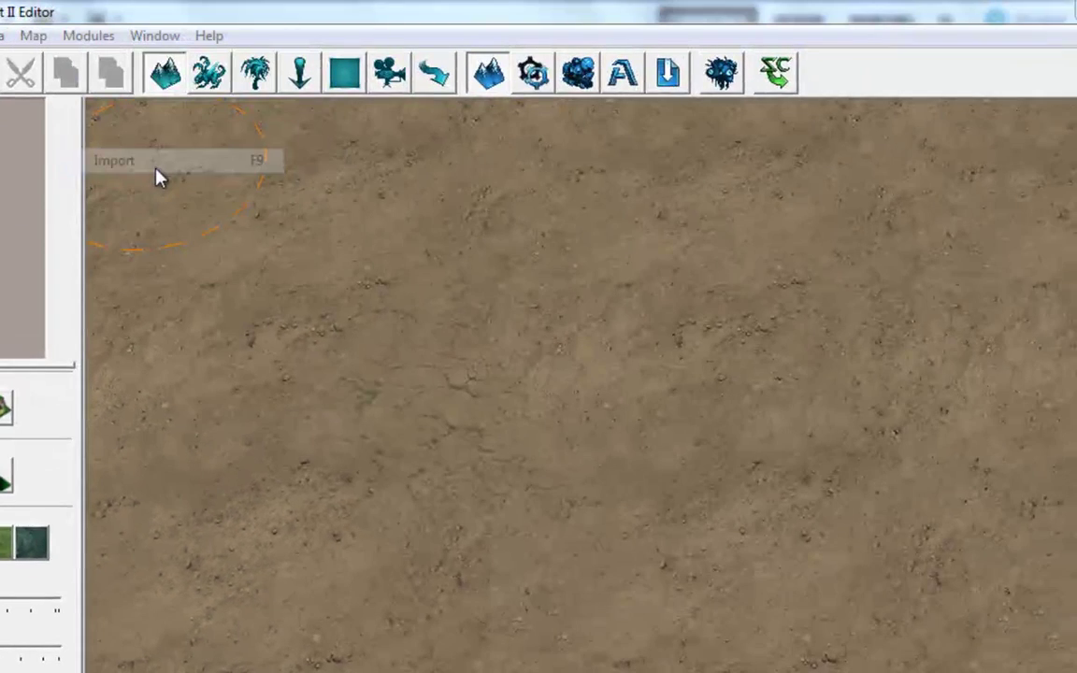
right_click(5, 320)
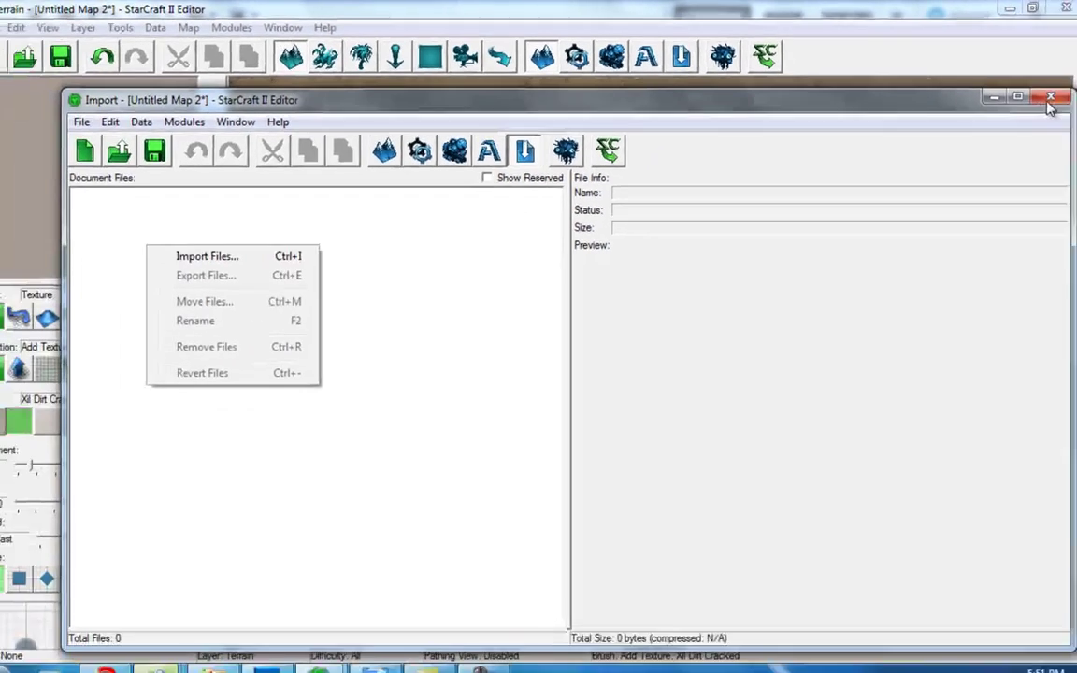
left_click(1050, 98)
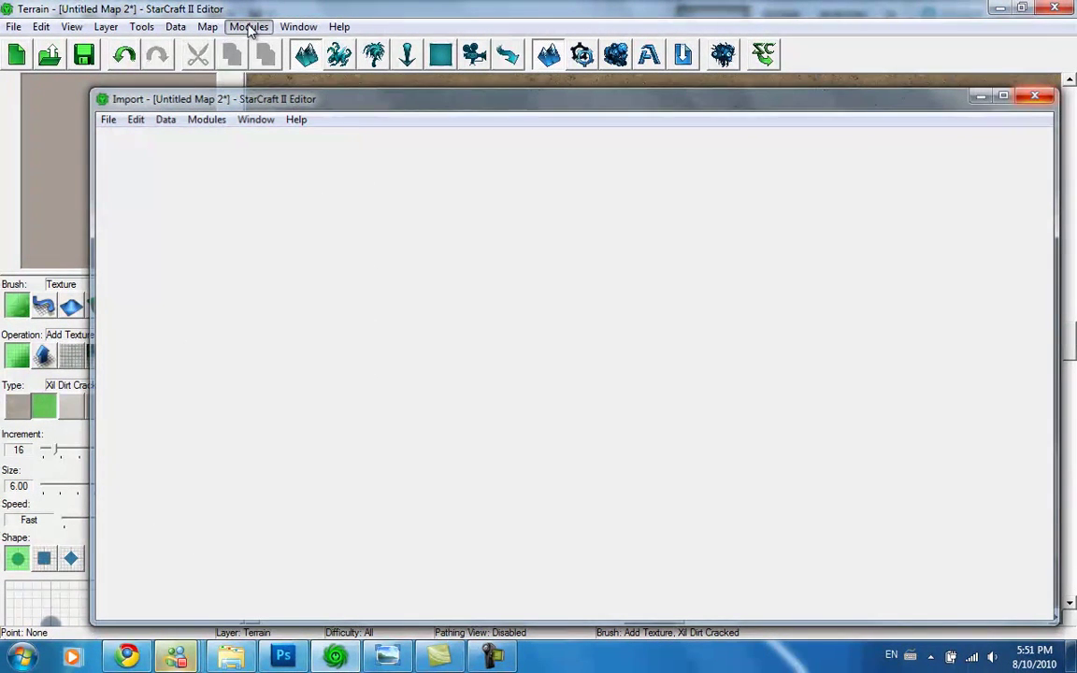
- Open the Import module and start importing files into the map
left_click(247, 28)
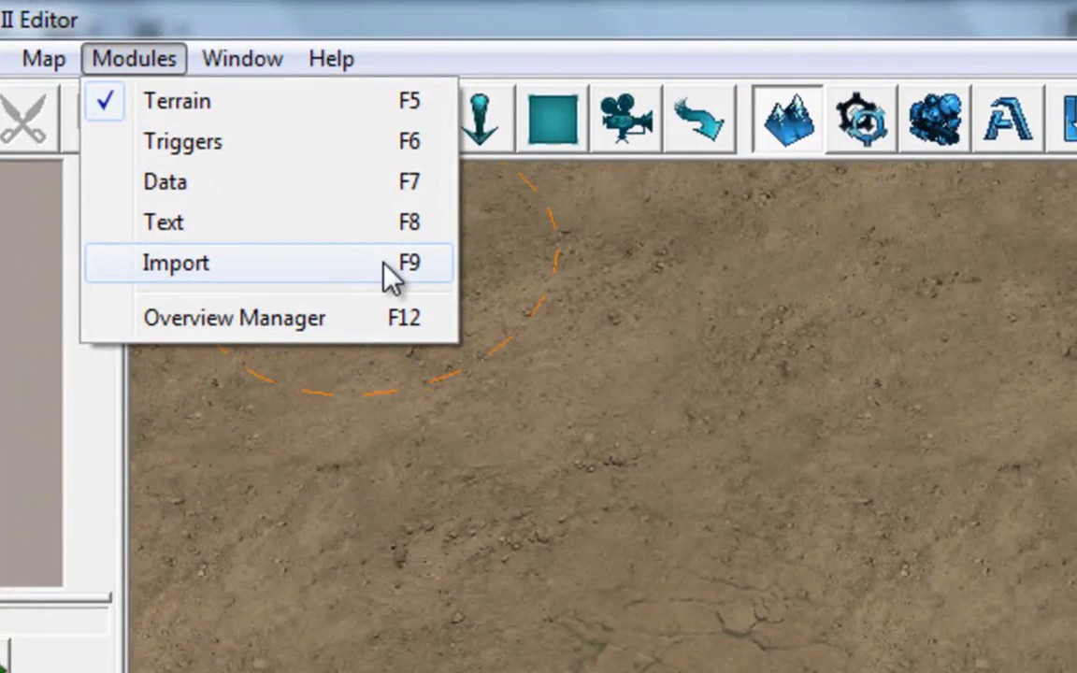
left_click(384, 265)
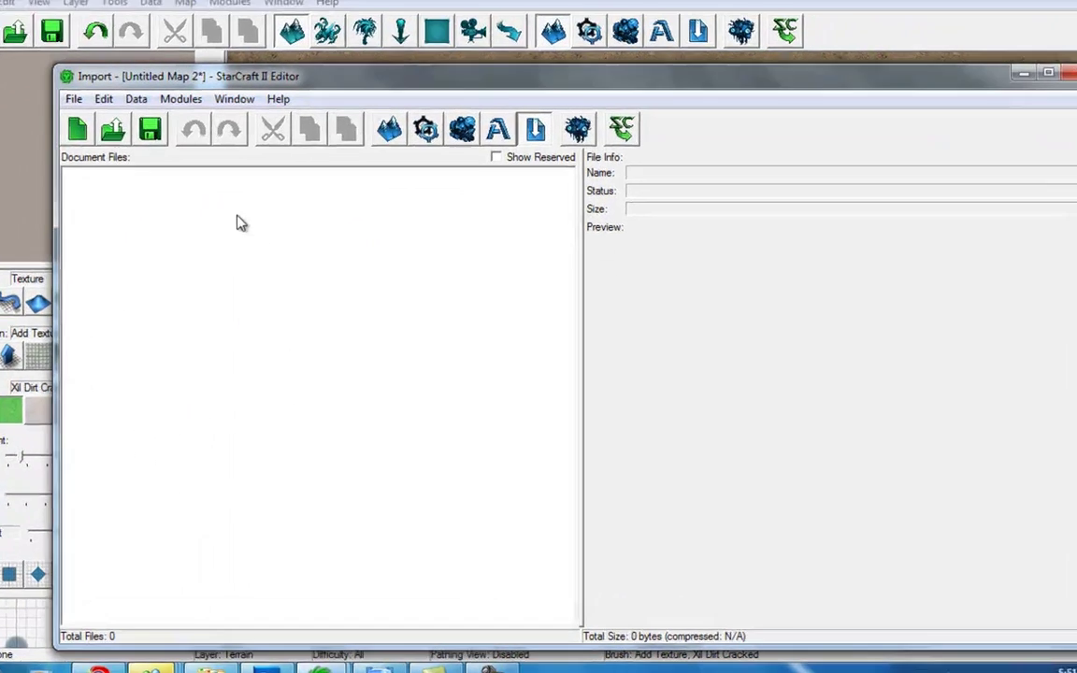
right_click(248, 226)
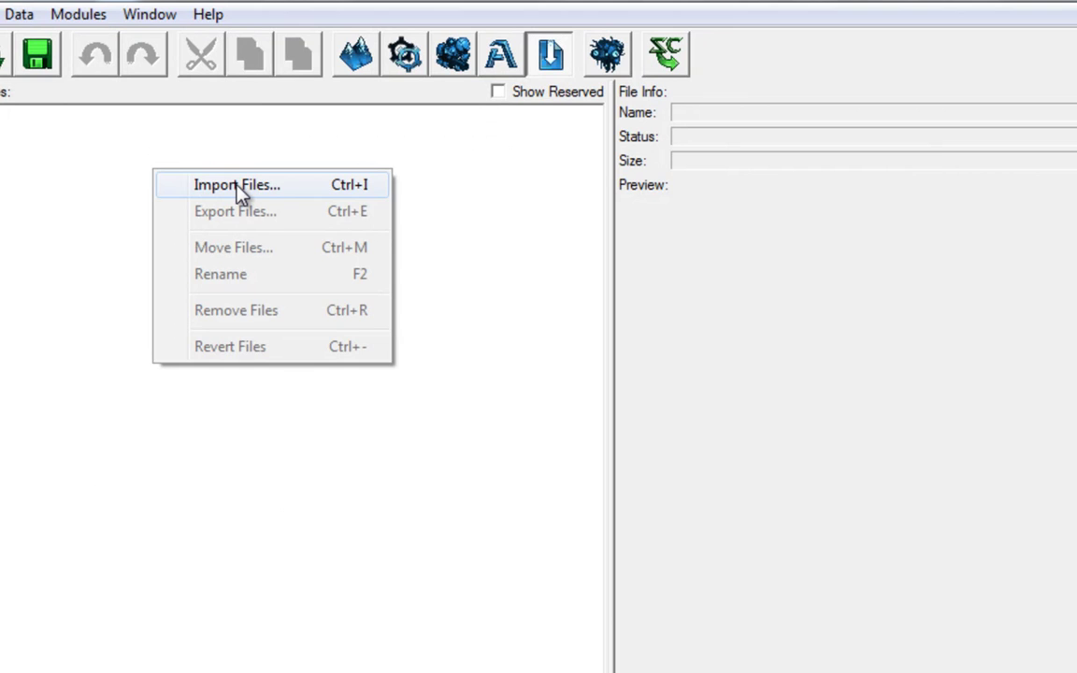
left_click(237, 185)
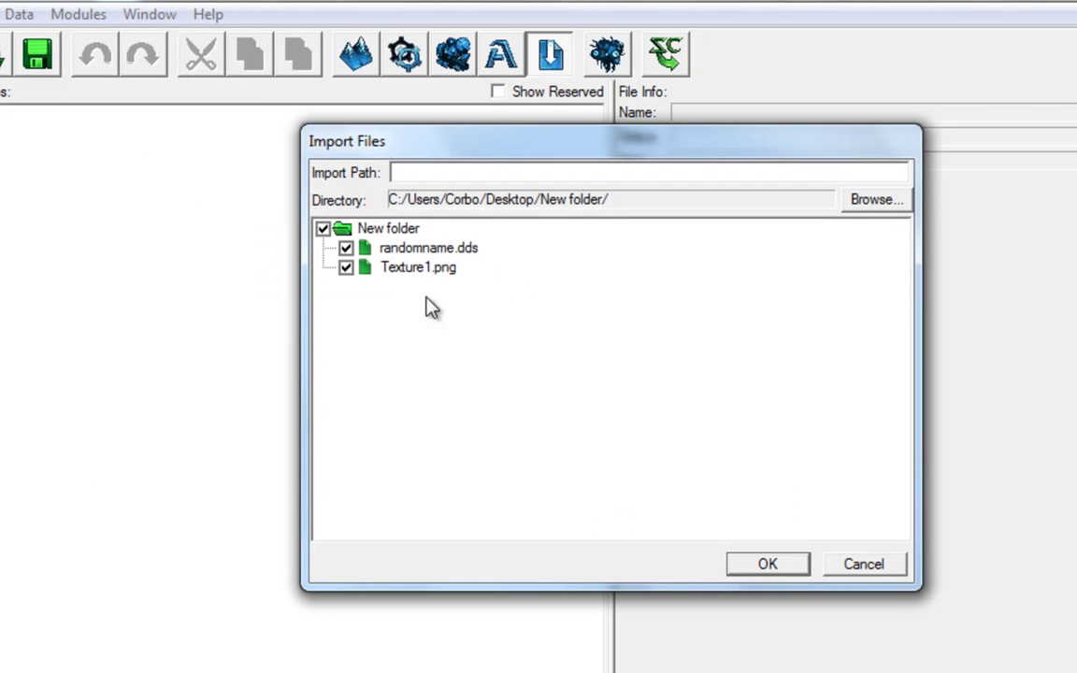
- Mark only randomname.dds for import, leaving Texture1.png out
left_click(323, 229)
left_click(346, 248)
left_click(512, 172)
left_click(322, 228)
left_click(322, 229)
left_click(346, 248)
- Set the import path to Assets/Textures/Custom/ and import the marked texture file
type("Assets/")
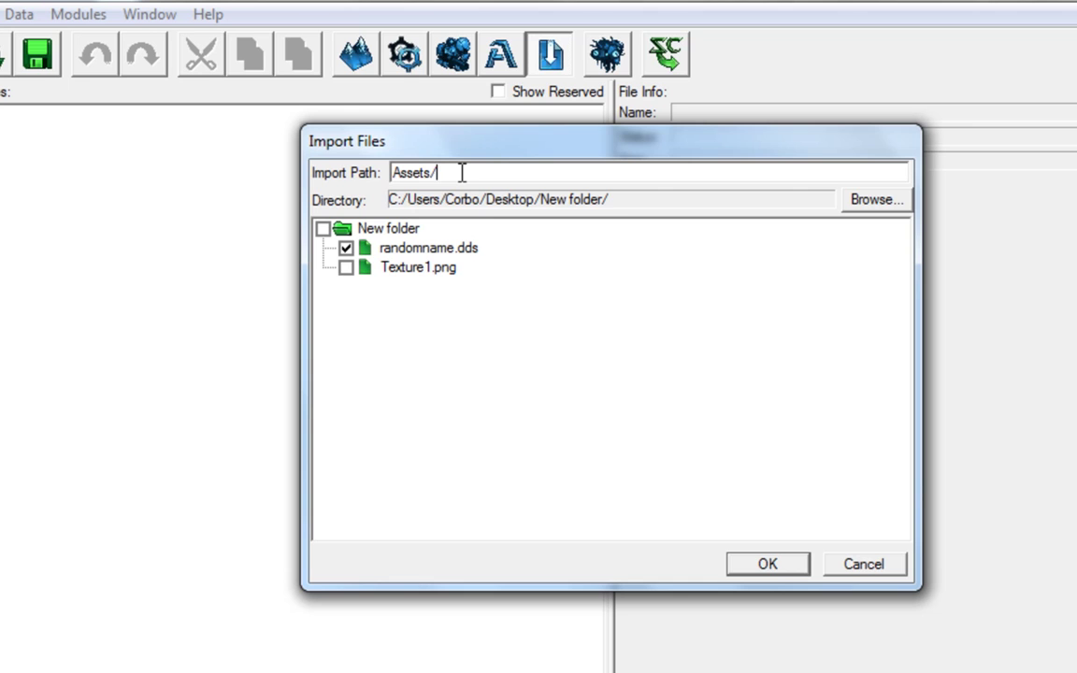
type("Textures/")
type("CustomÇ/")
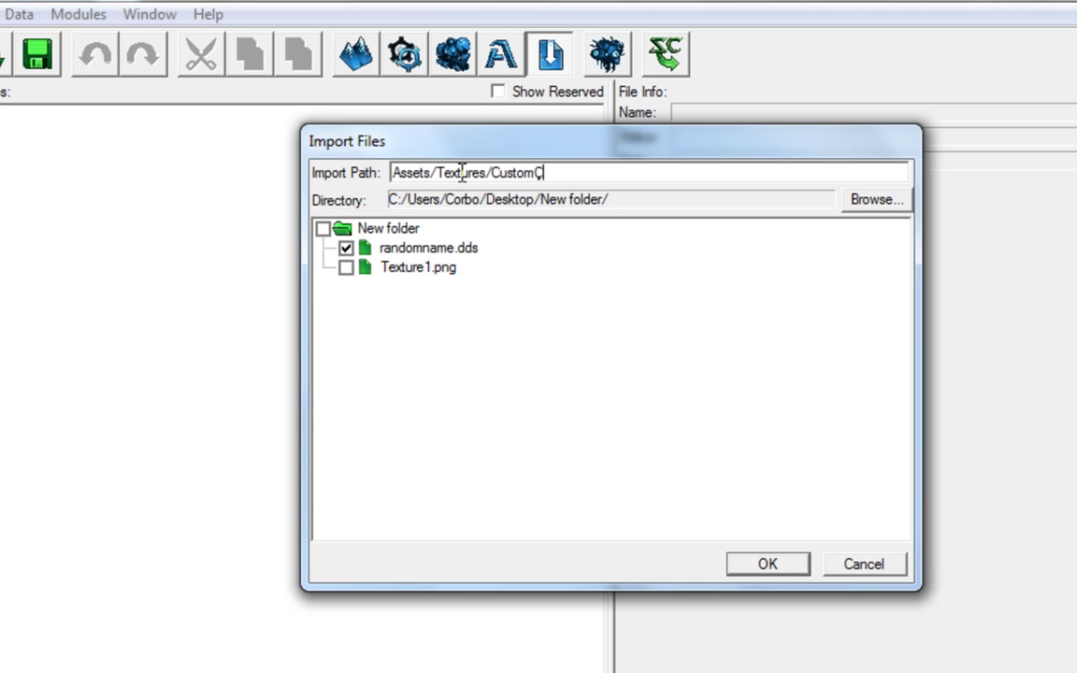
key("BackSpace")
key("BackSpace")
type("/")
left_click(768, 564)
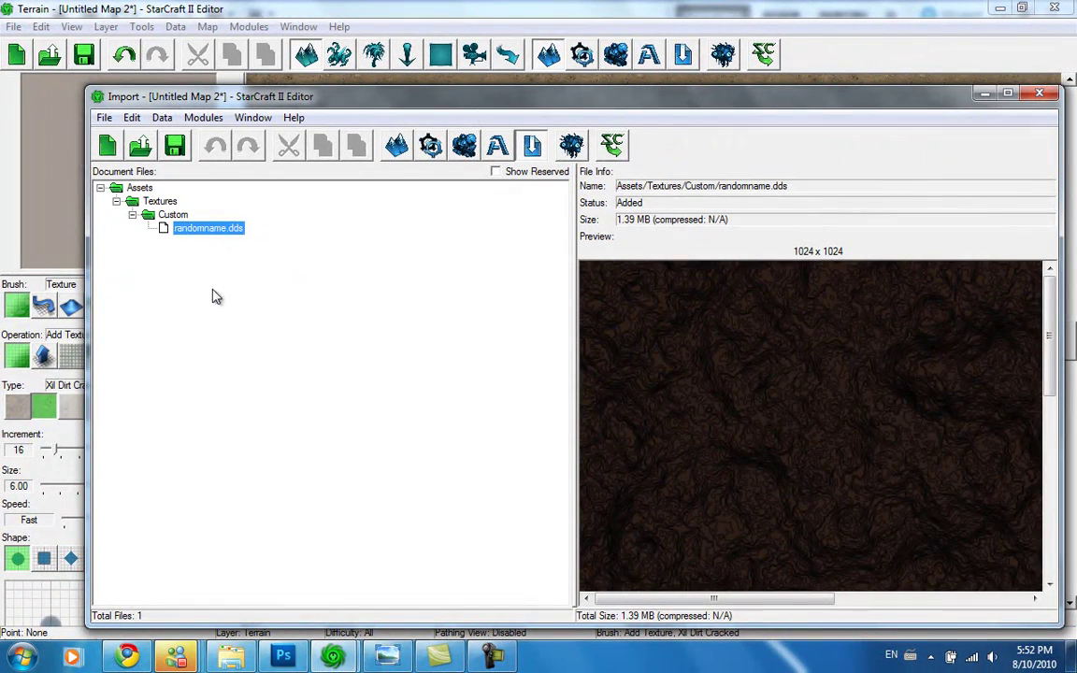
- Save the map on the Desktop as dfoubs.SC2Map
left_click(175, 147)
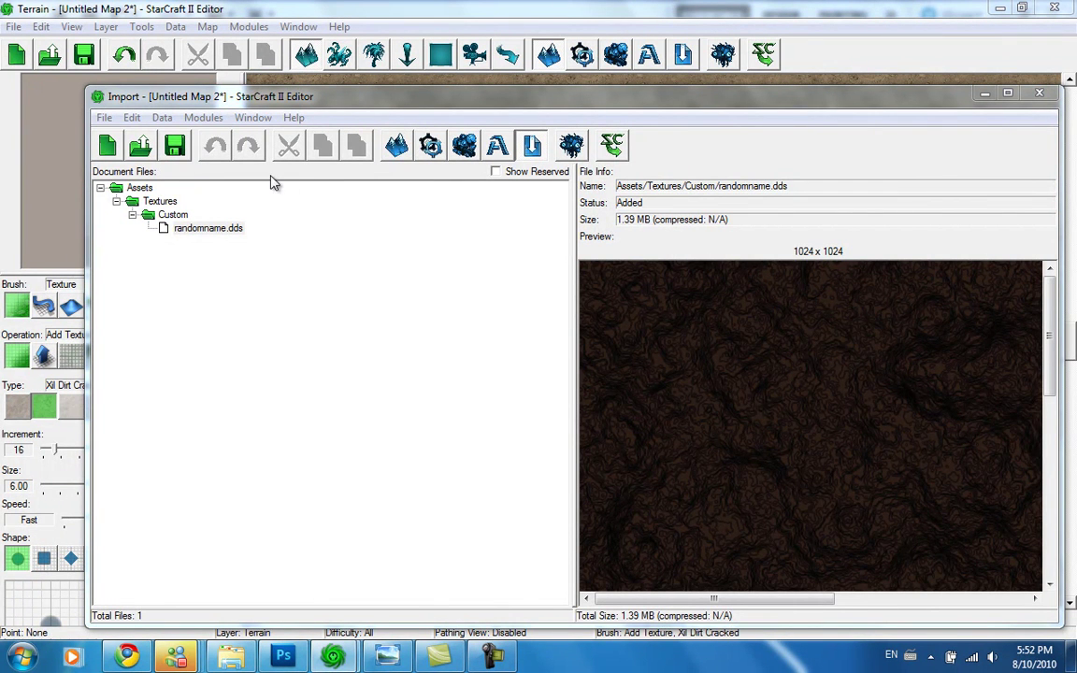
key("ctrl+s")
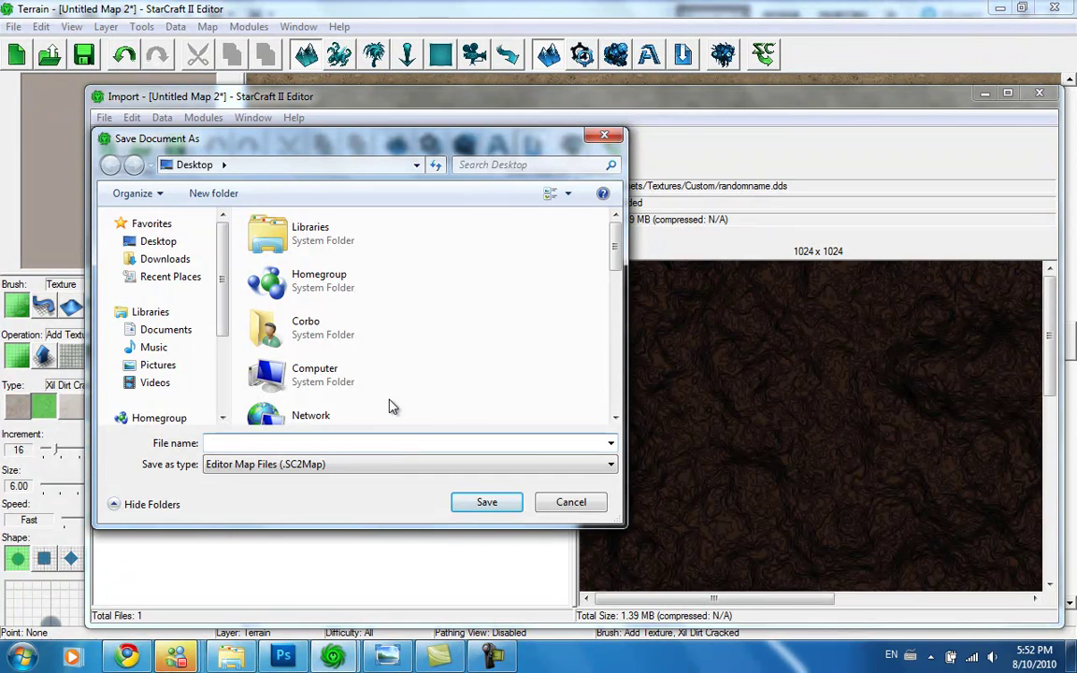
left_click(487, 503)
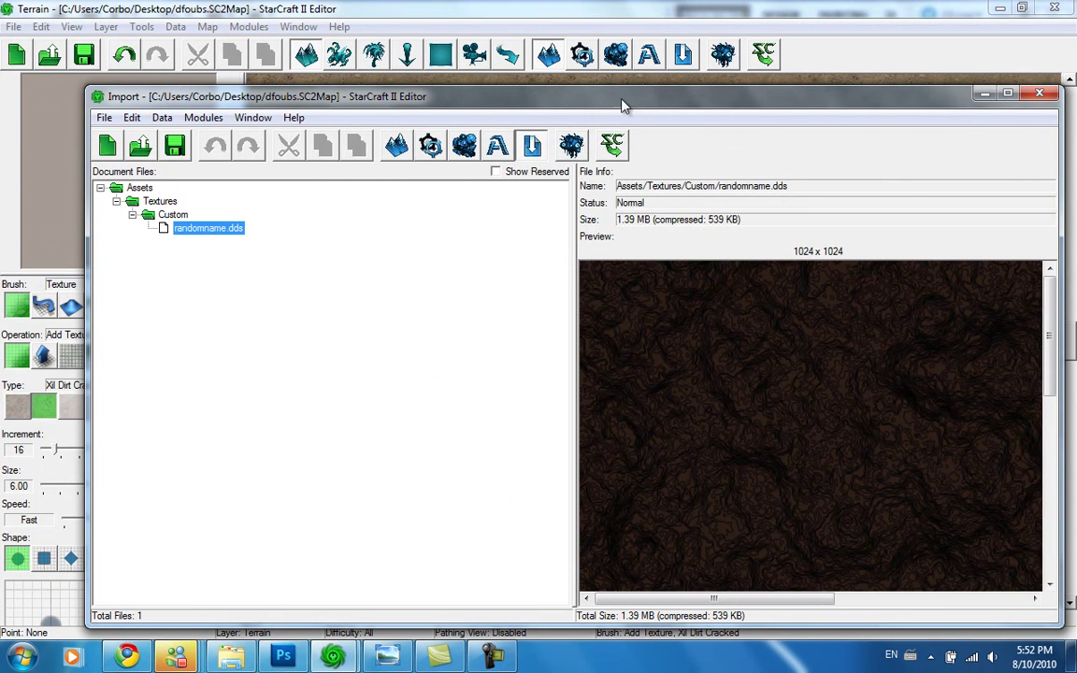
- Close the Import module, open the Data module with the Terrain Textures data type, and select the Agria Crops entry
left_click(1046, 98)
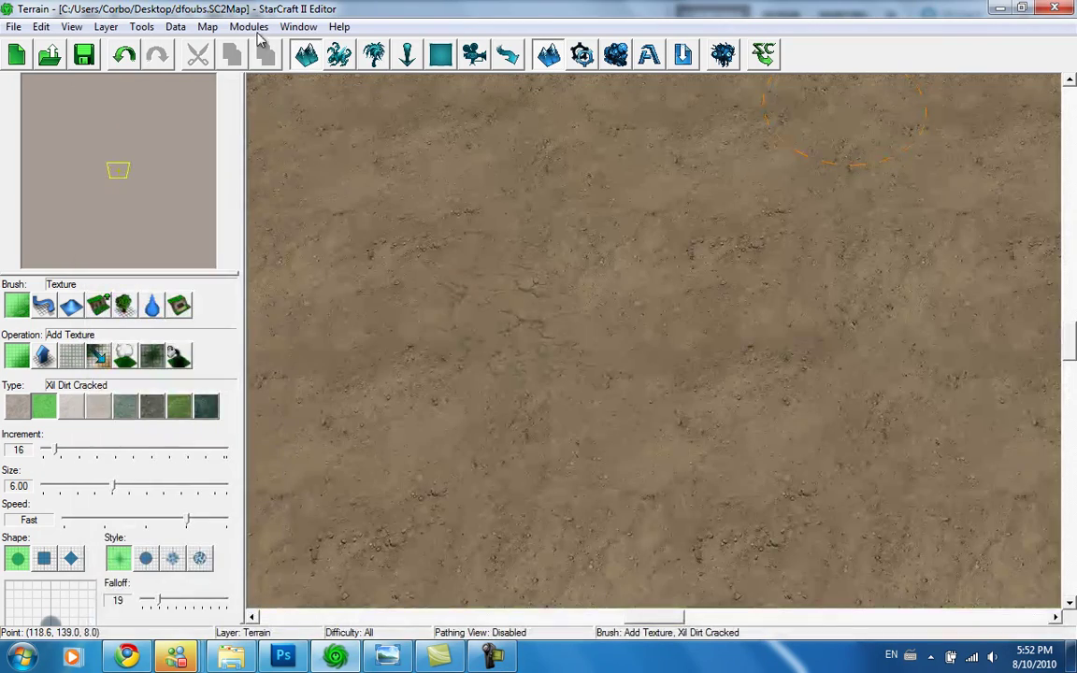
left_click(248, 27)
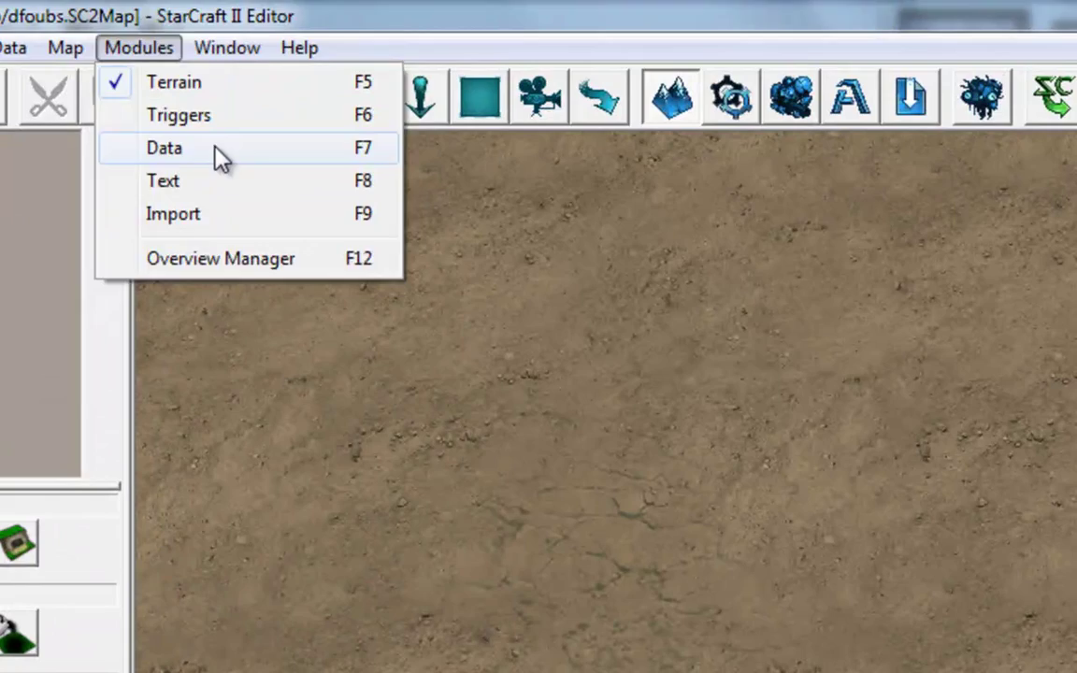
left_click(214, 148)
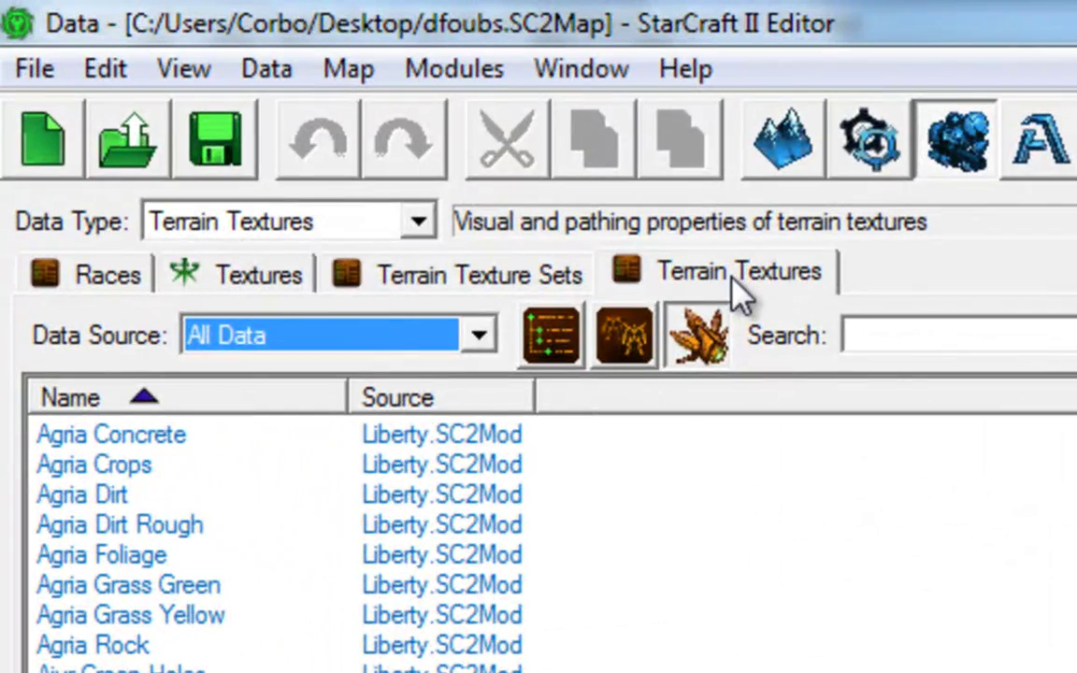
left_click(422, 229)
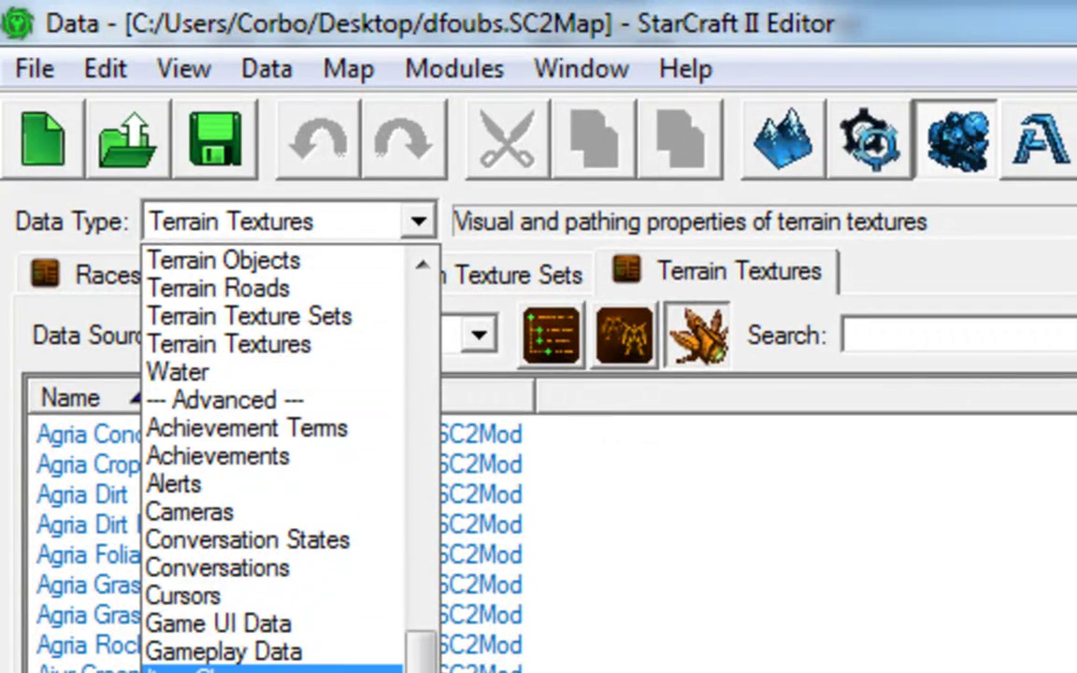
scroll(379, 619, "up", 3)
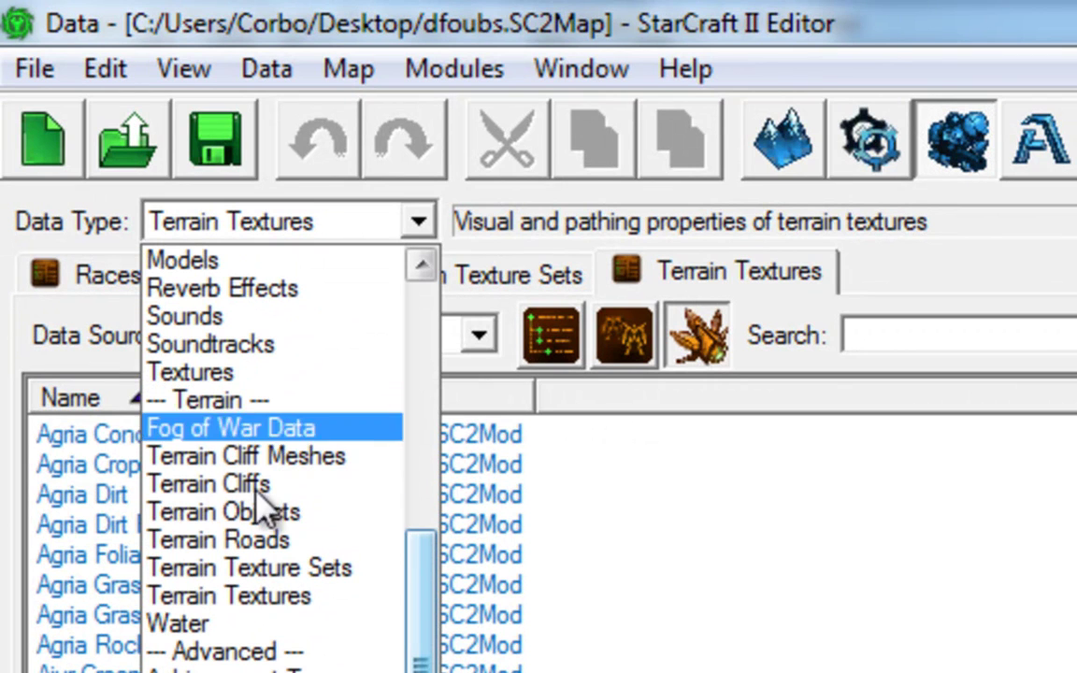
left_click(269, 599)
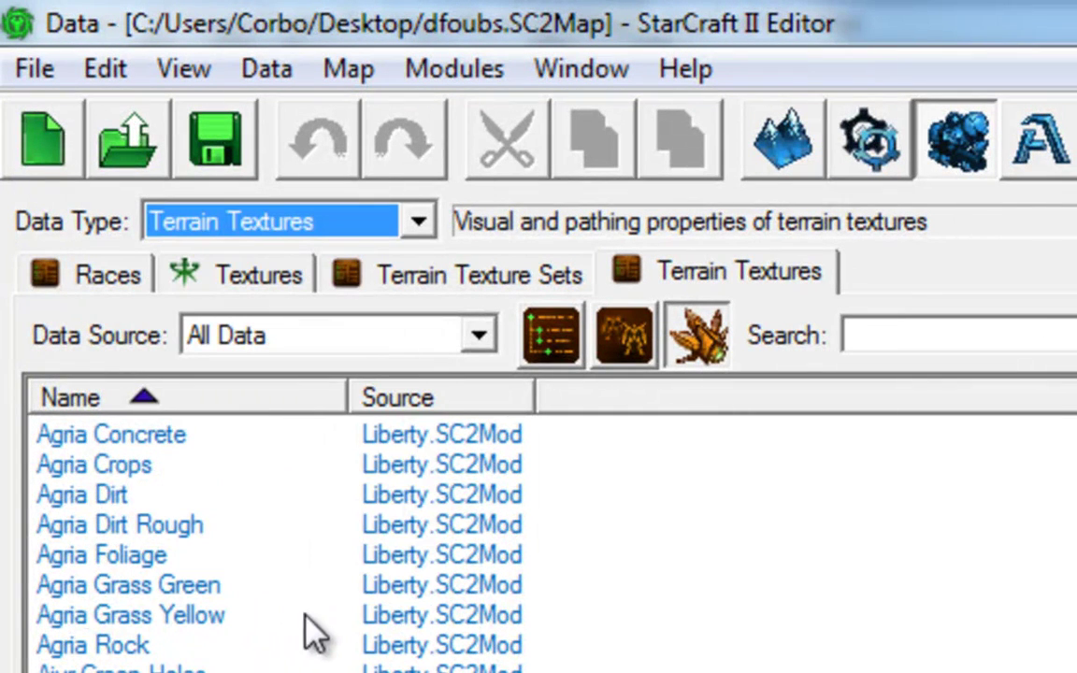
left_click(112, 466)
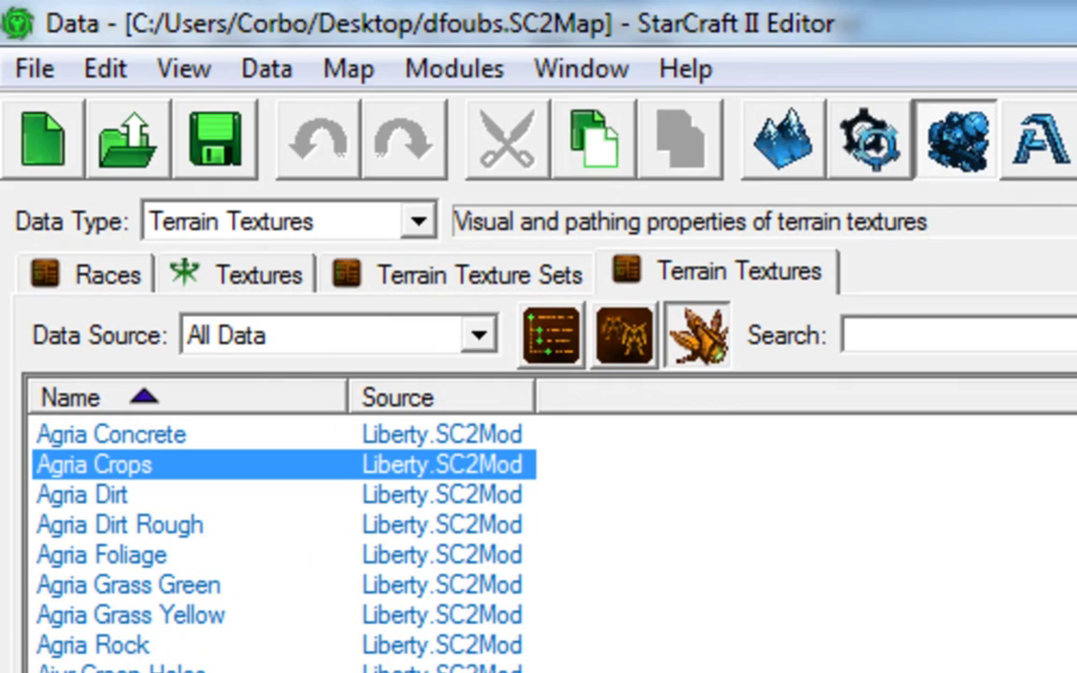
- Select the Xil Grass terrain texture and open the archive browser to replace its Texture file
left_click_drag(522, 178, 524, 480)
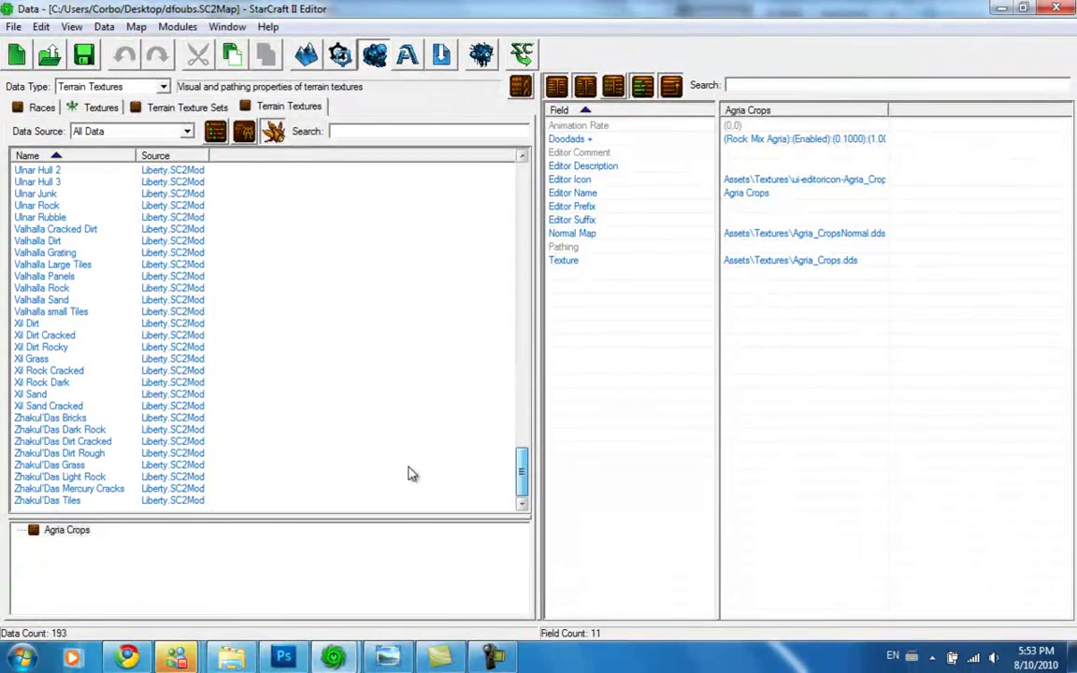
left_click(34, 395)
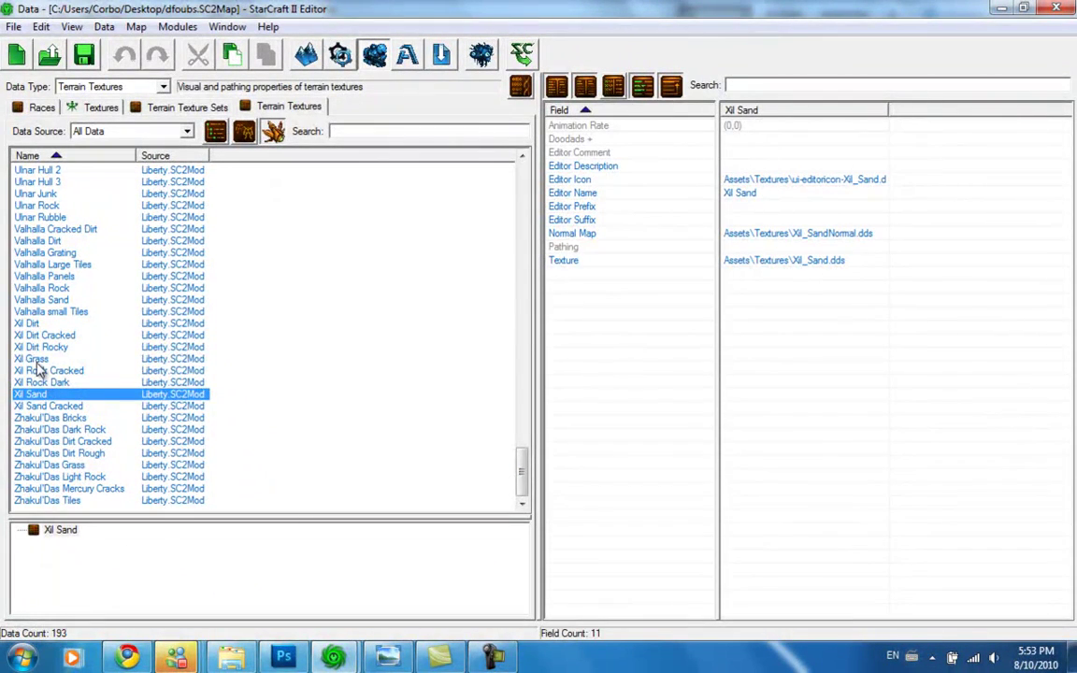
left_click(33, 359)
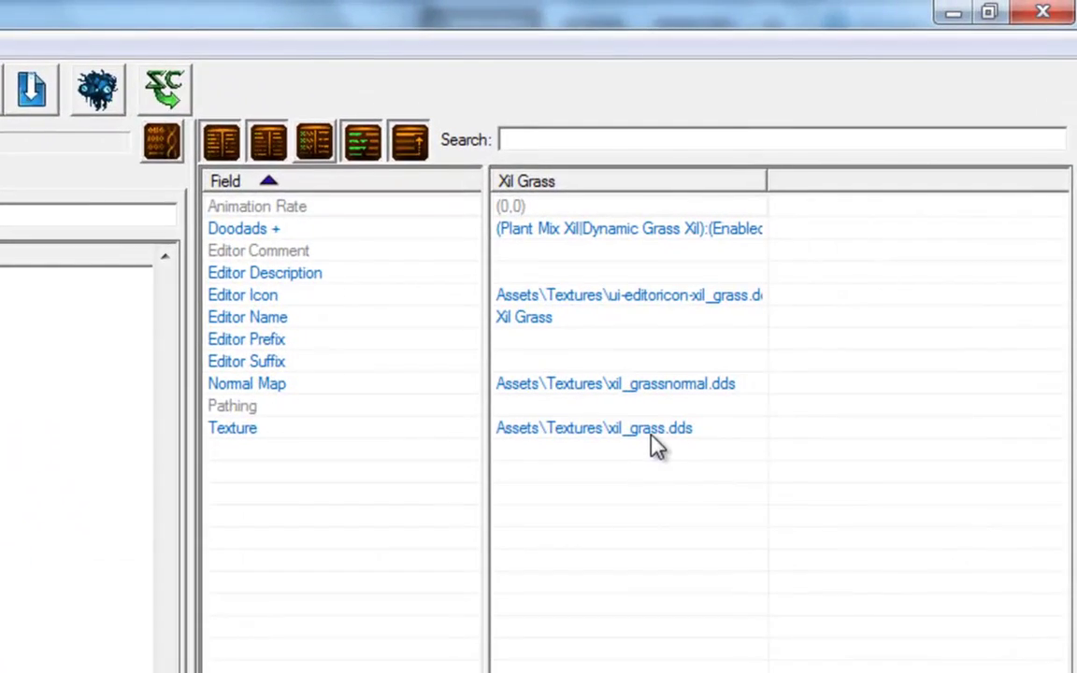
left_click(652, 435)
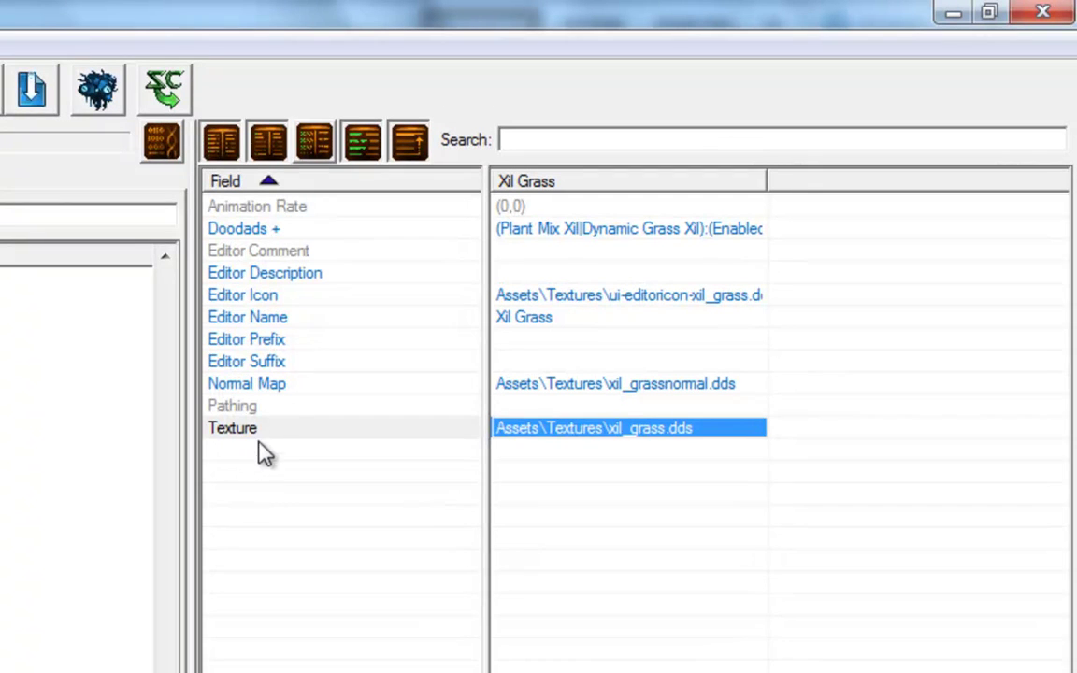
right_click(588, 435)
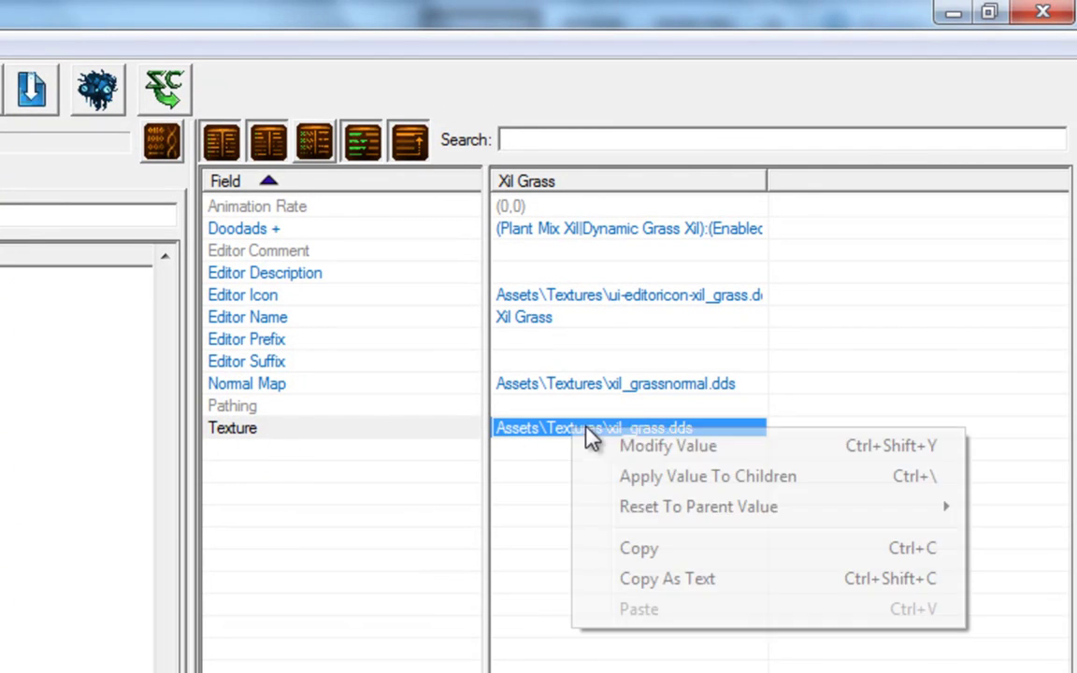
left_click(632, 454)
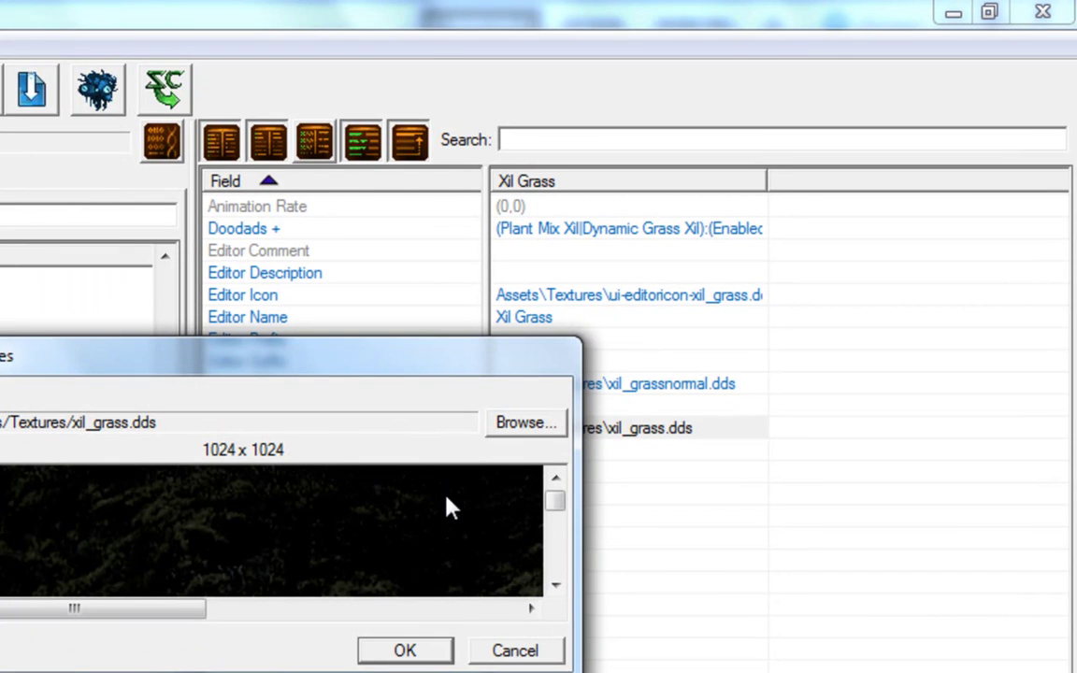
left_click(527, 424)
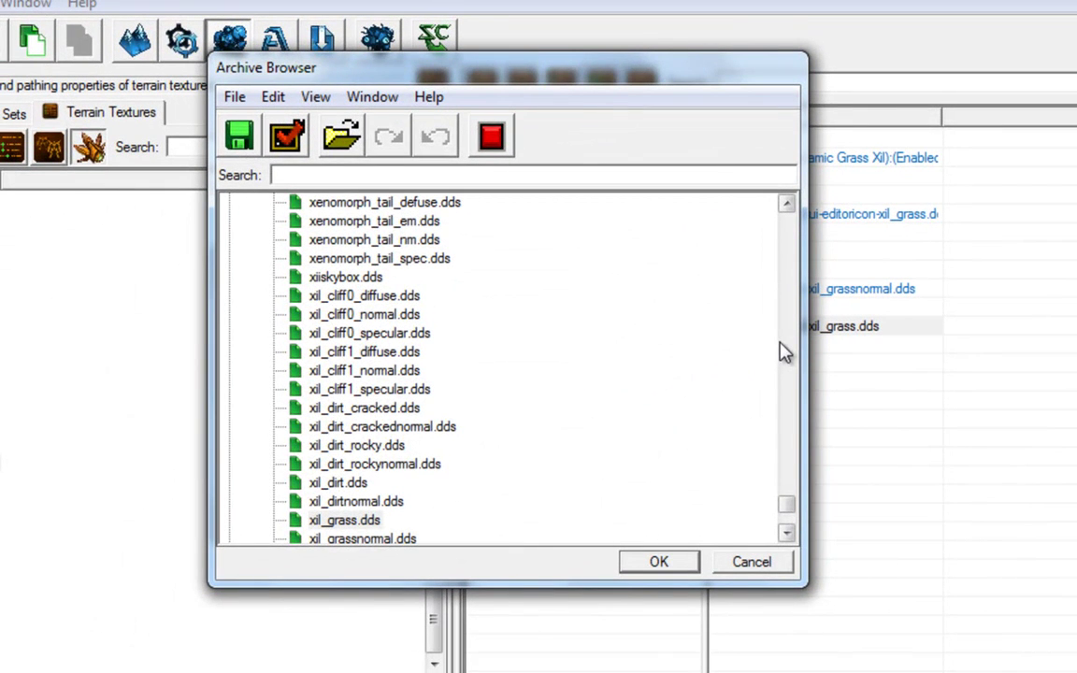
- Look through the archive's Assets/Textures folder for the imported texture file
left_click_drag(792, 514, 789, 231)
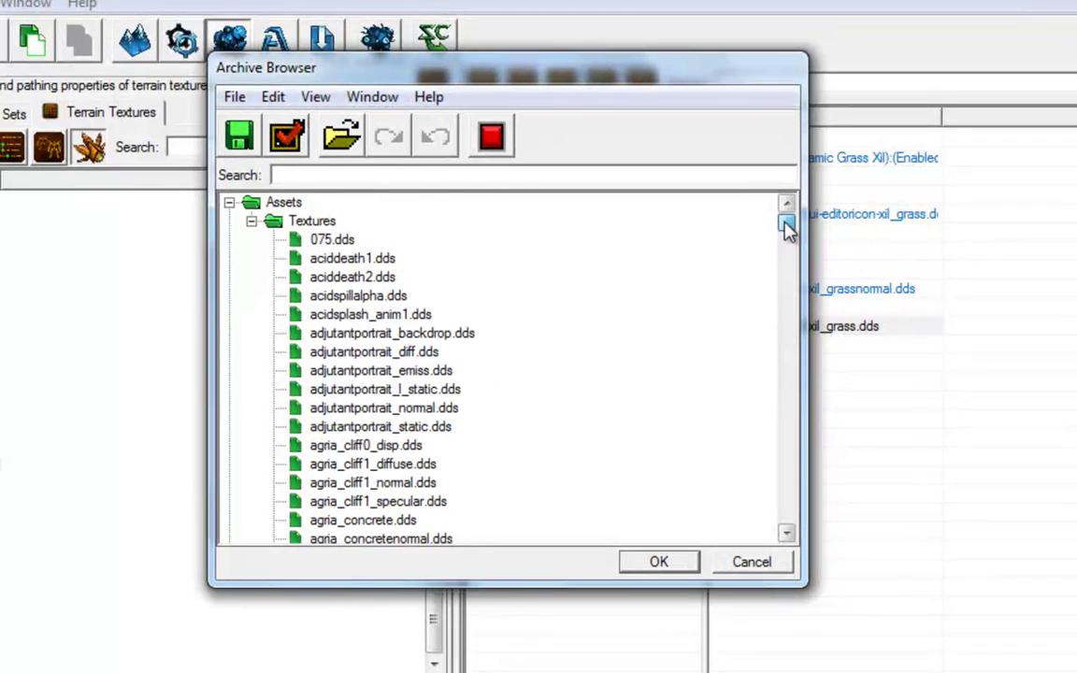
left_click(251, 222)
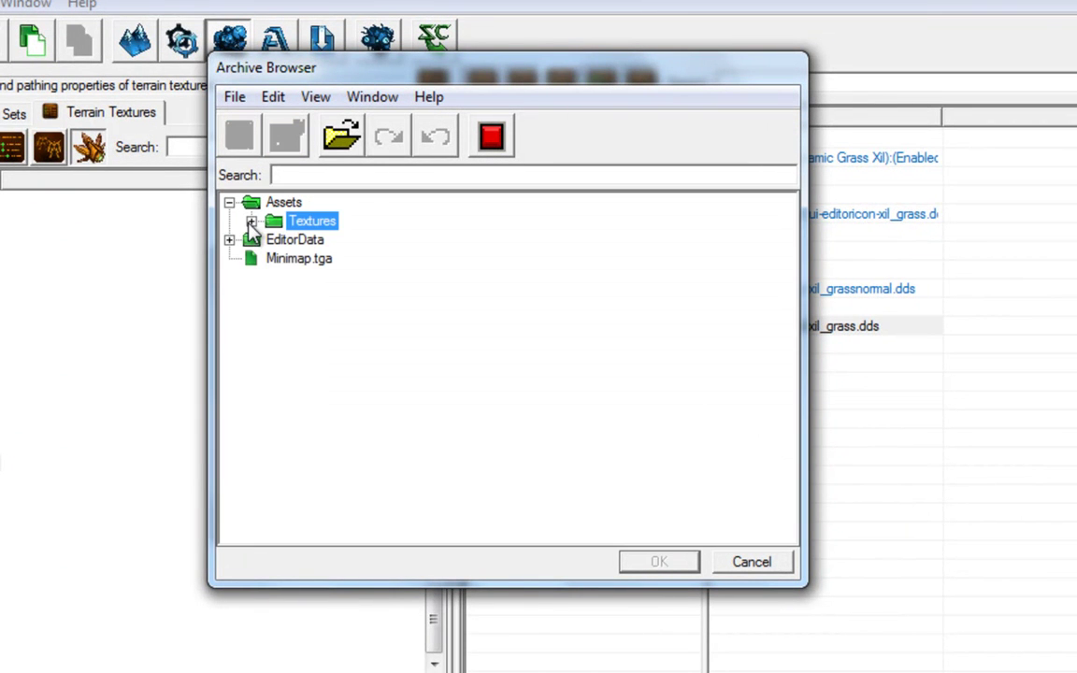
left_click(251, 221)
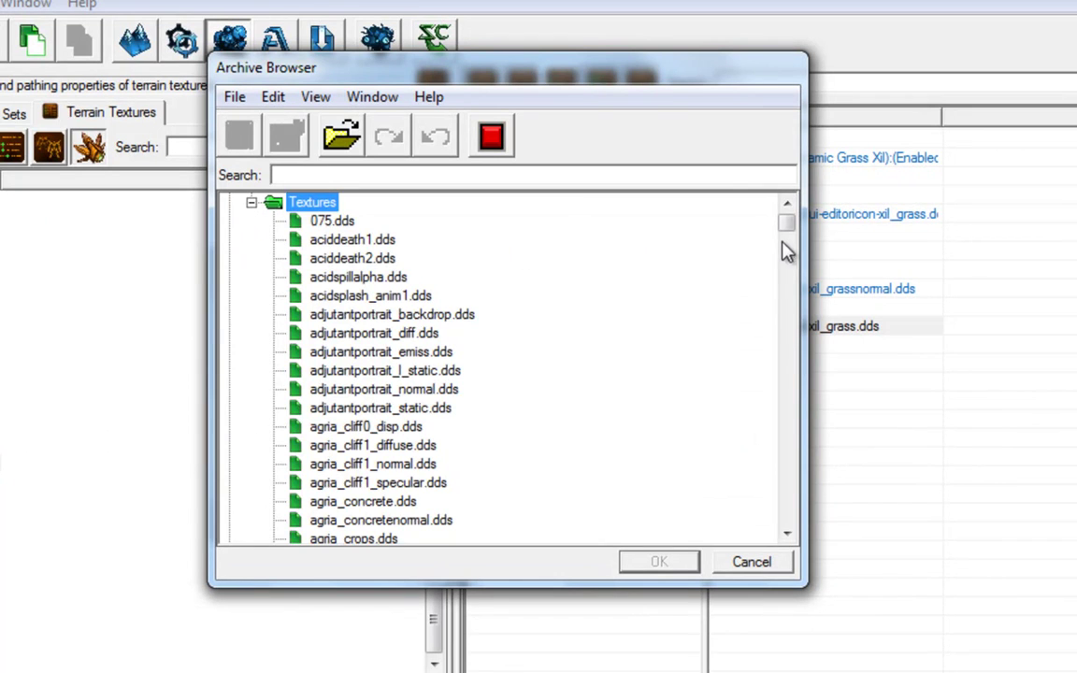
left_click_drag(788, 238, 811, 268)
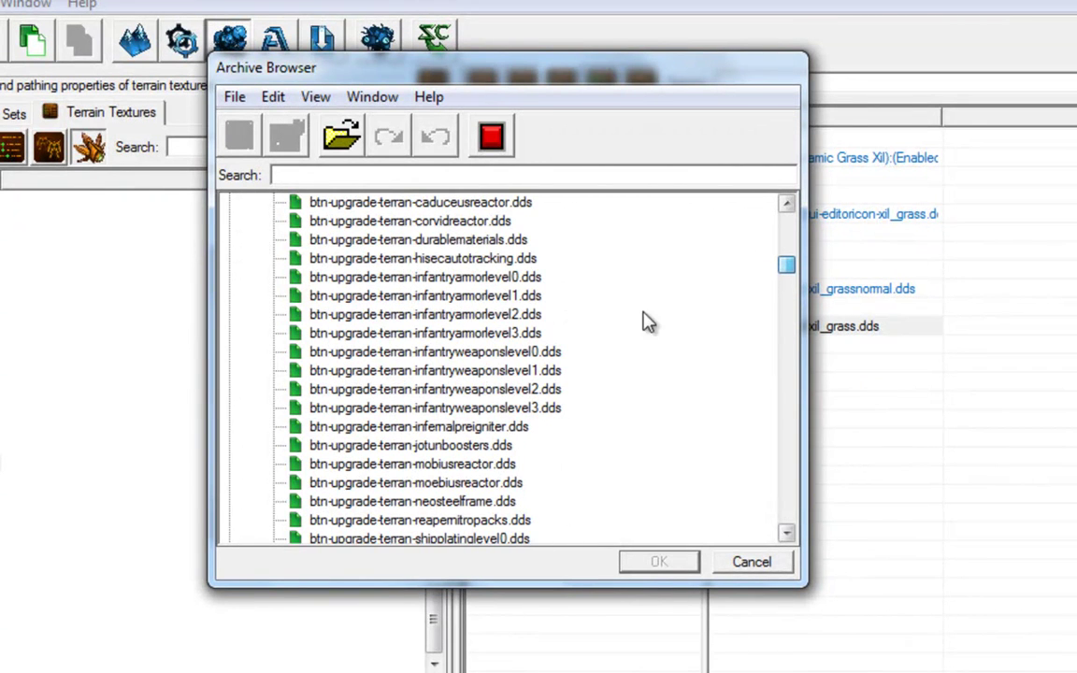
left_click(403, 241)
left_click(377, 175)
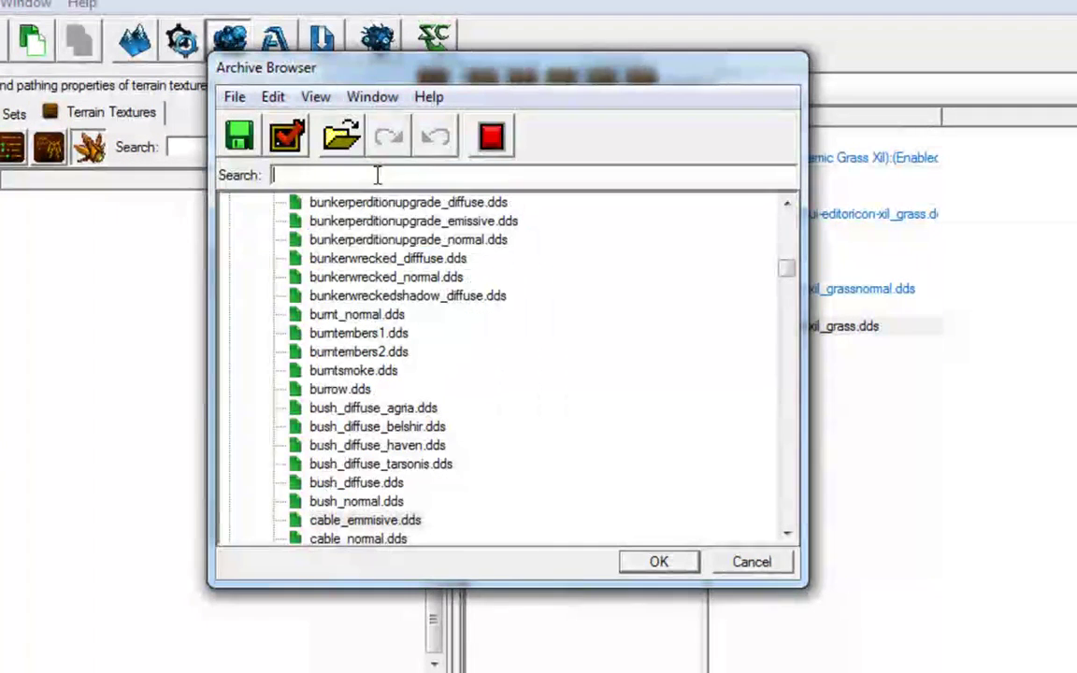
left_click_drag(790, 249, 791, 231)
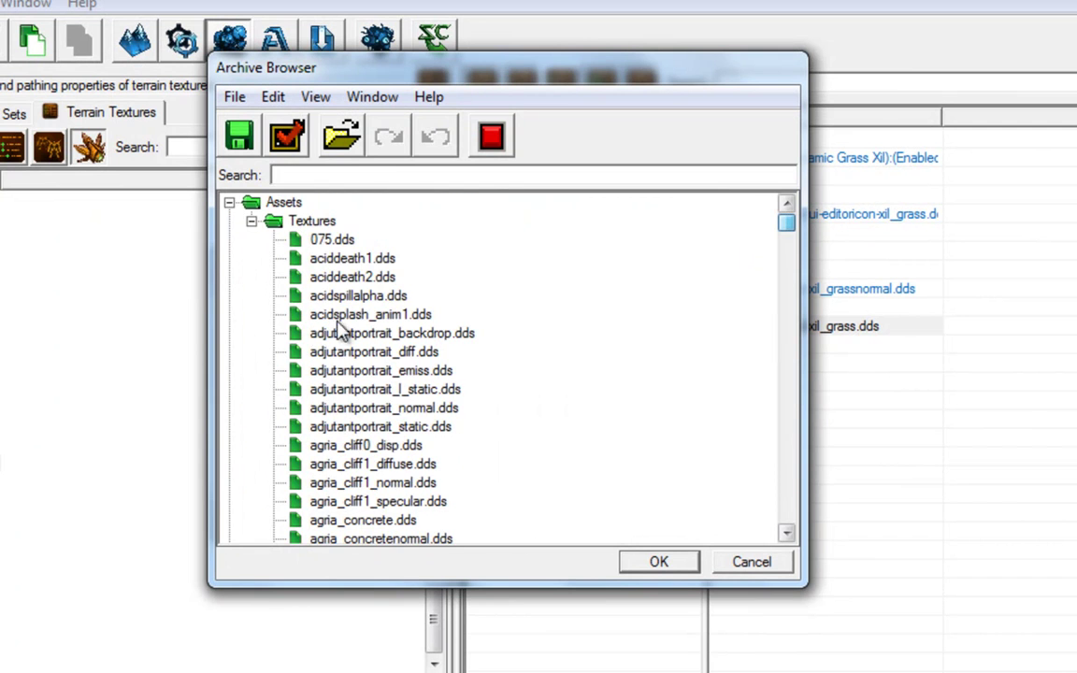
- Search the archive for "random" and choose randomname.dds from the Assets/Textures/Custom folder
left_click(230, 201)
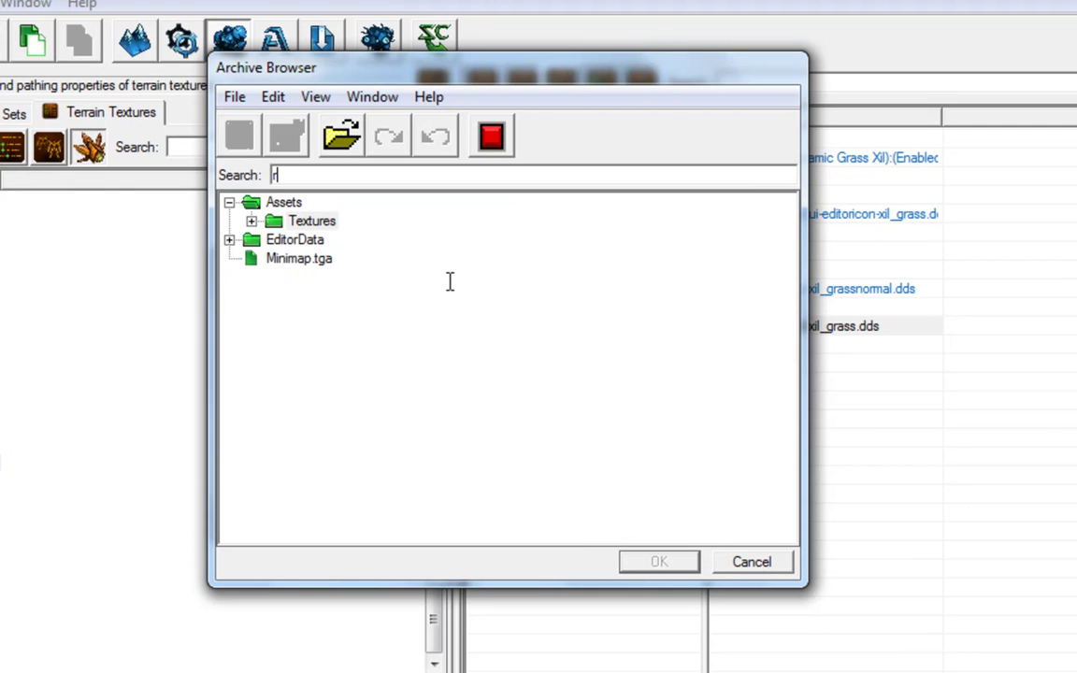
type("andom")
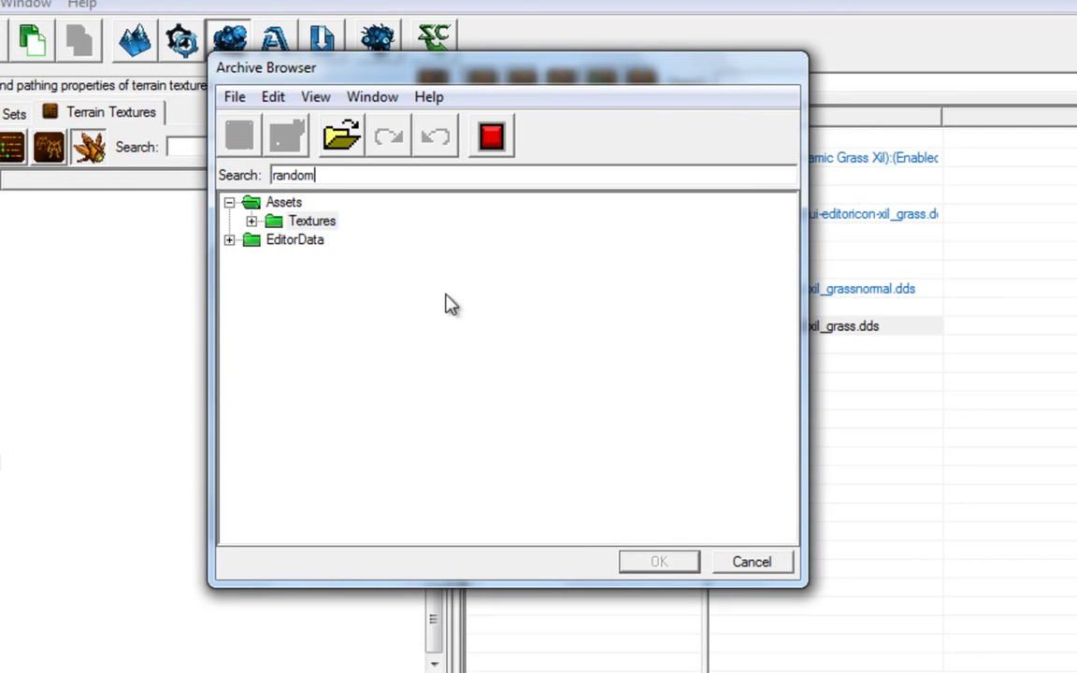
left_click(251, 223)
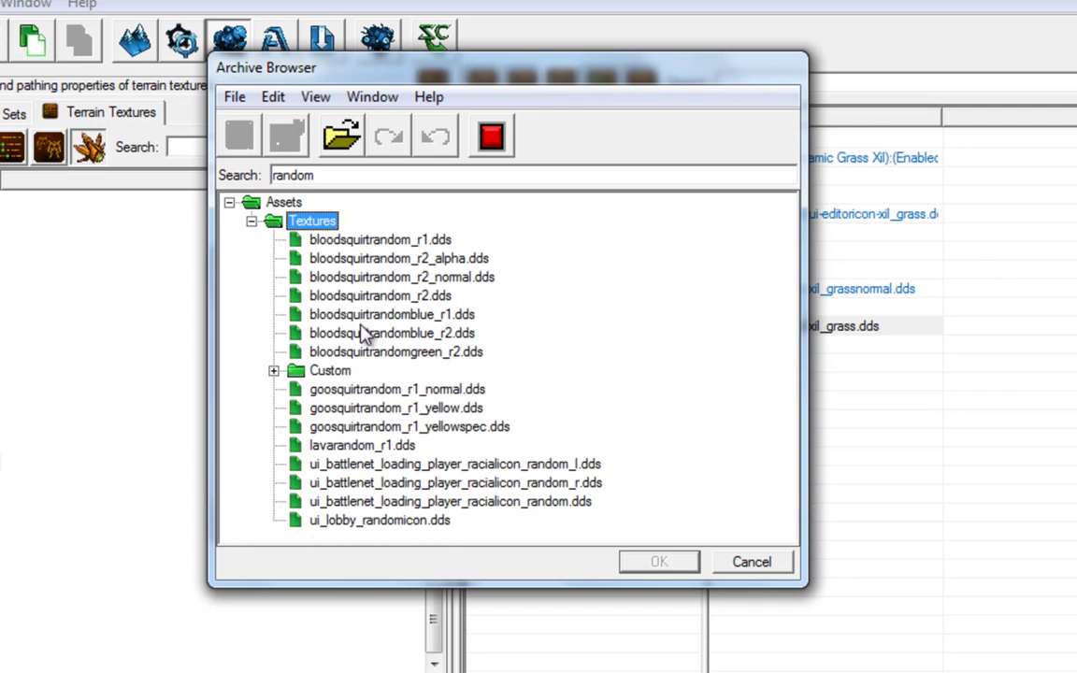
left_click(273, 372)
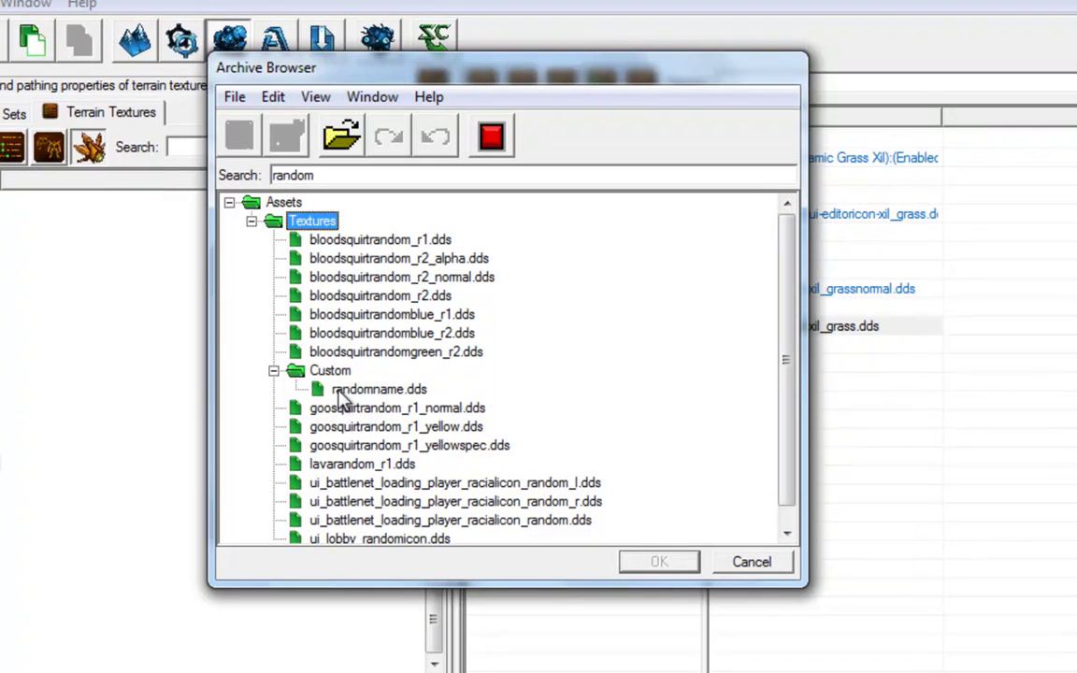
left_click(342, 391)
left_click(662, 566)
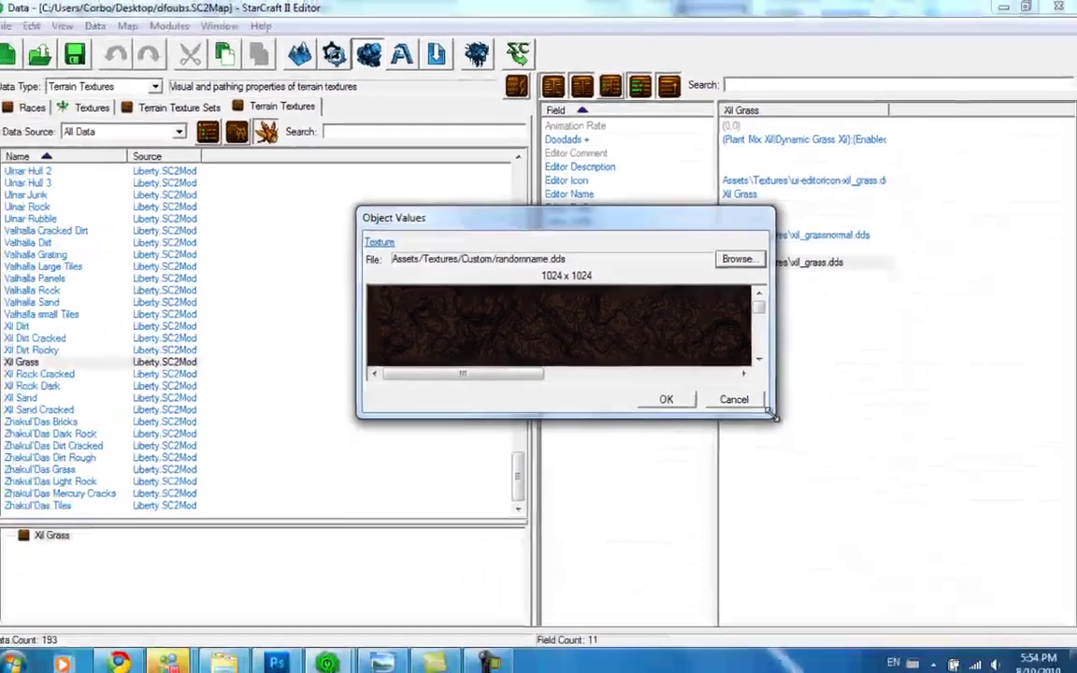
- Enlarge and reposition the Object Values dialog to preview the texture, and apply the chosen file to Xil Grass
left_click_drag(784, 551, 1076, 672)
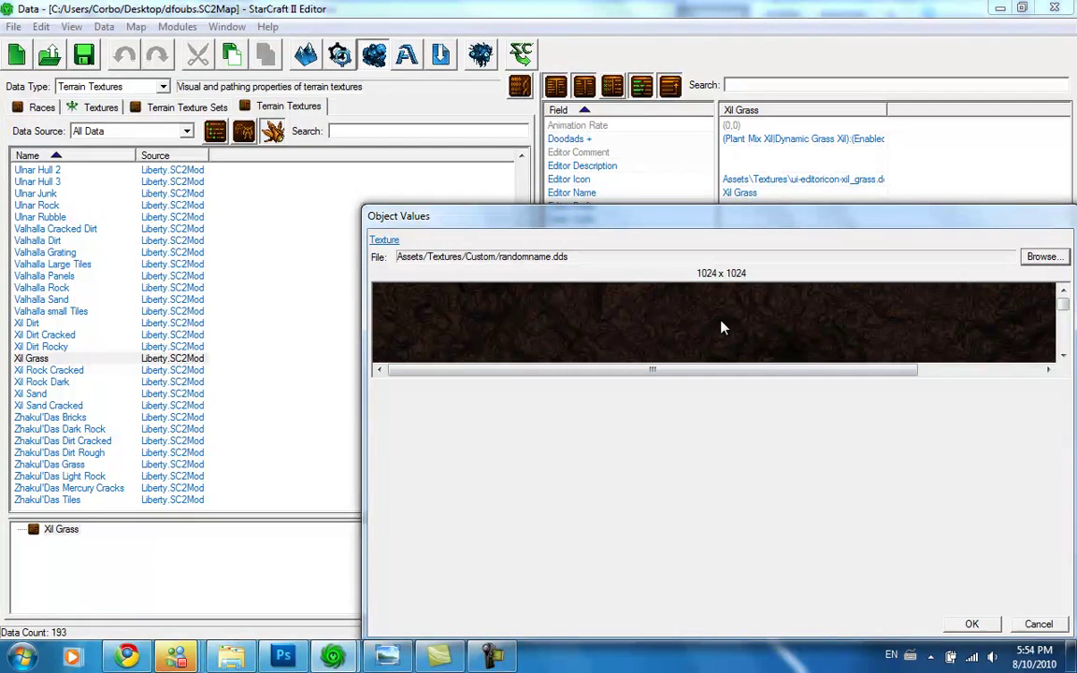
left_click_drag(746, 226, 640, 149)
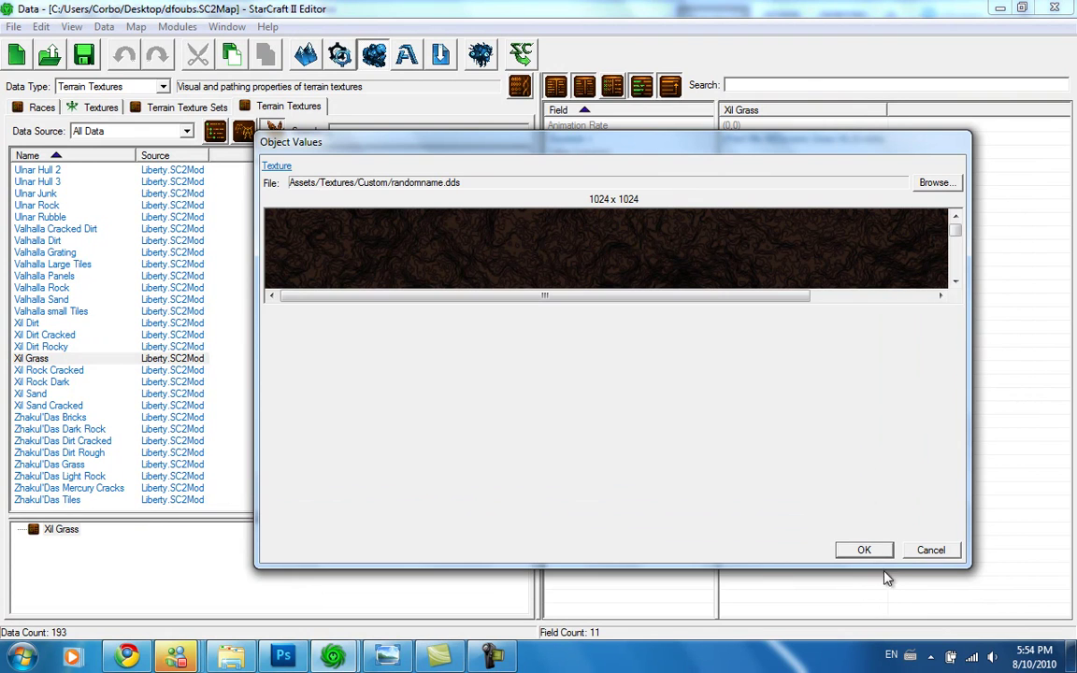
left_click(865, 551)
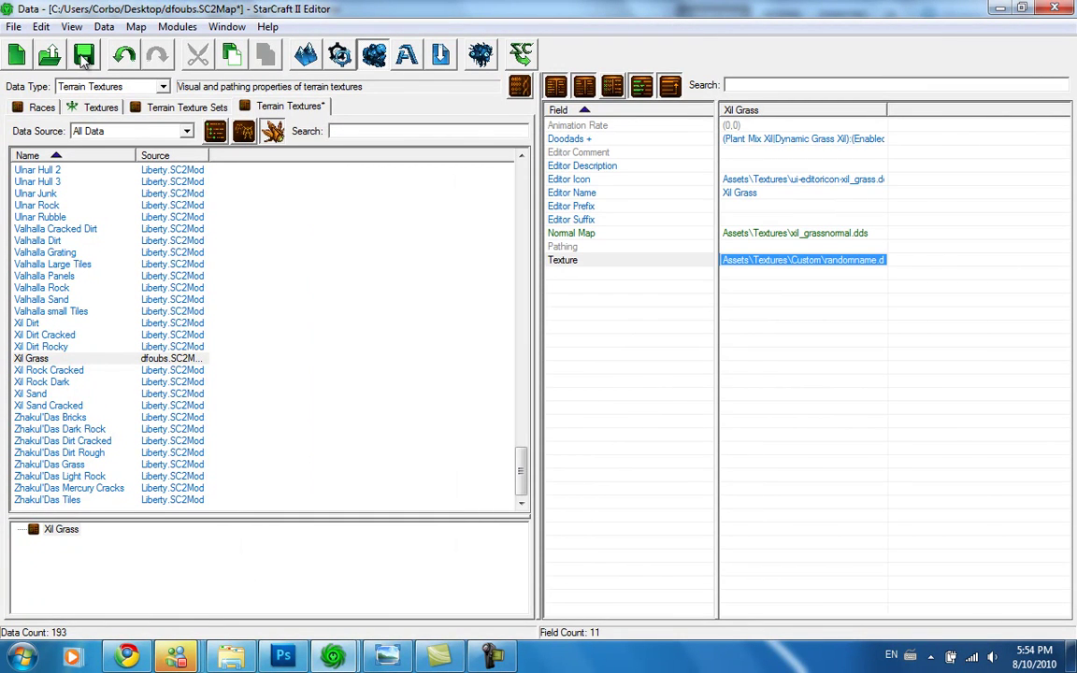
- Close the Data module and paint a large irregular patch of Xil Grass on the terrain with the Add Texture brush
left_click(1065, 10)
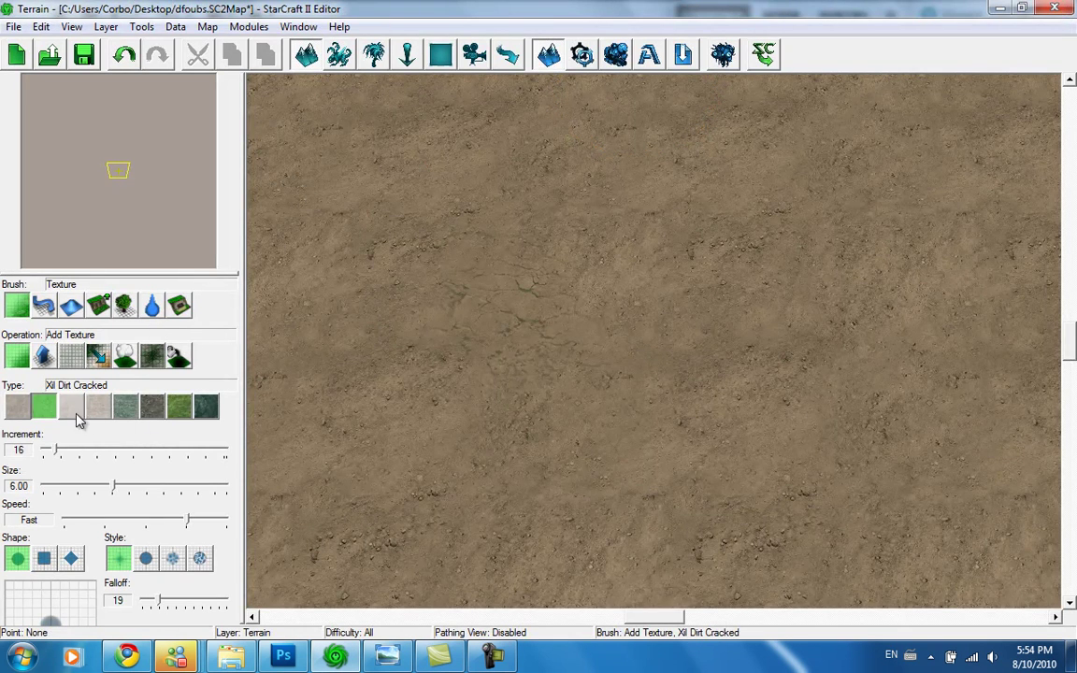
left_click(69, 411)
left_click(99, 411)
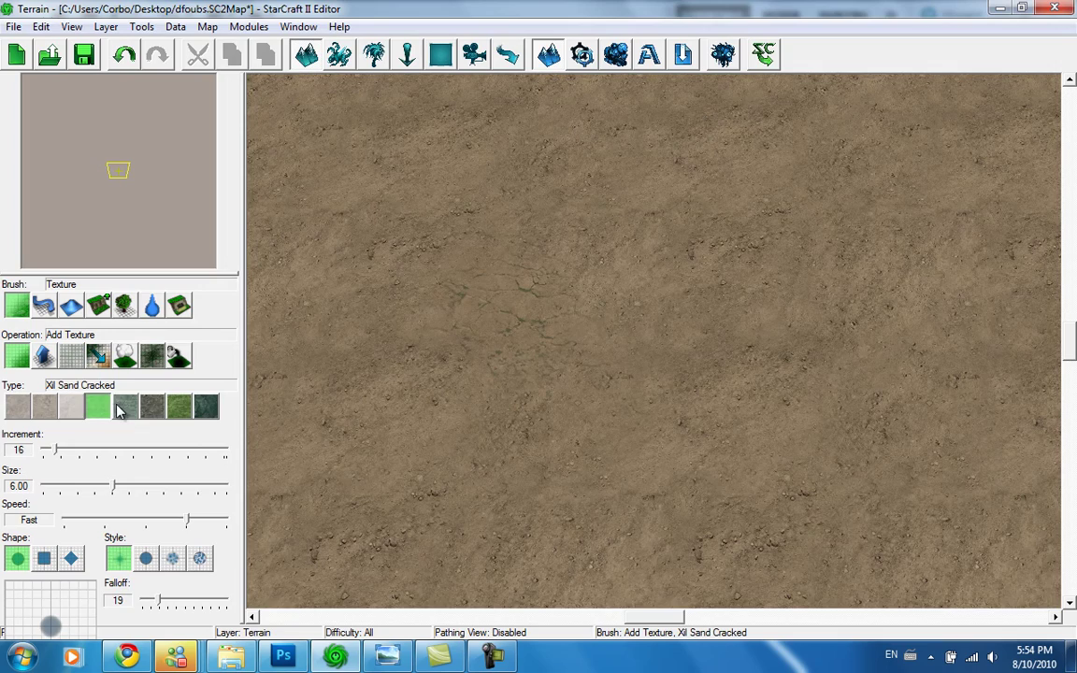
left_click(131, 413)
left_click(181, 411)
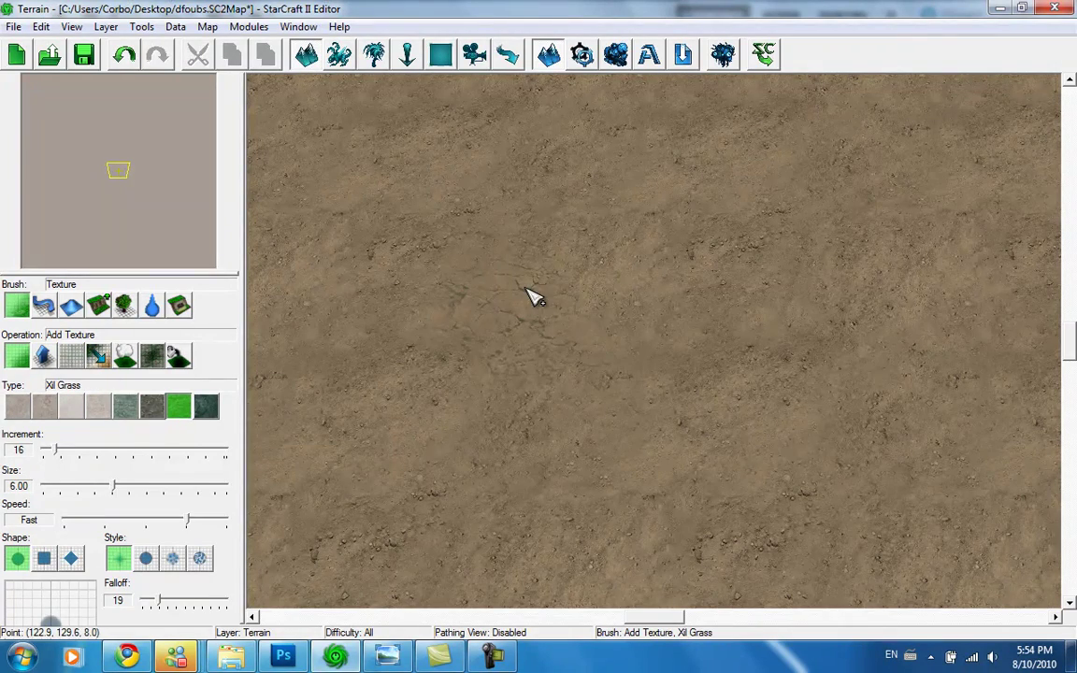
mouse_move(529, 298)
left_mouse_down()
mouse_move(618, 355)
mouse_move(715, 384)
mouse_move(761, 391)
mouse_move(812, 349)
left_mouse_up()
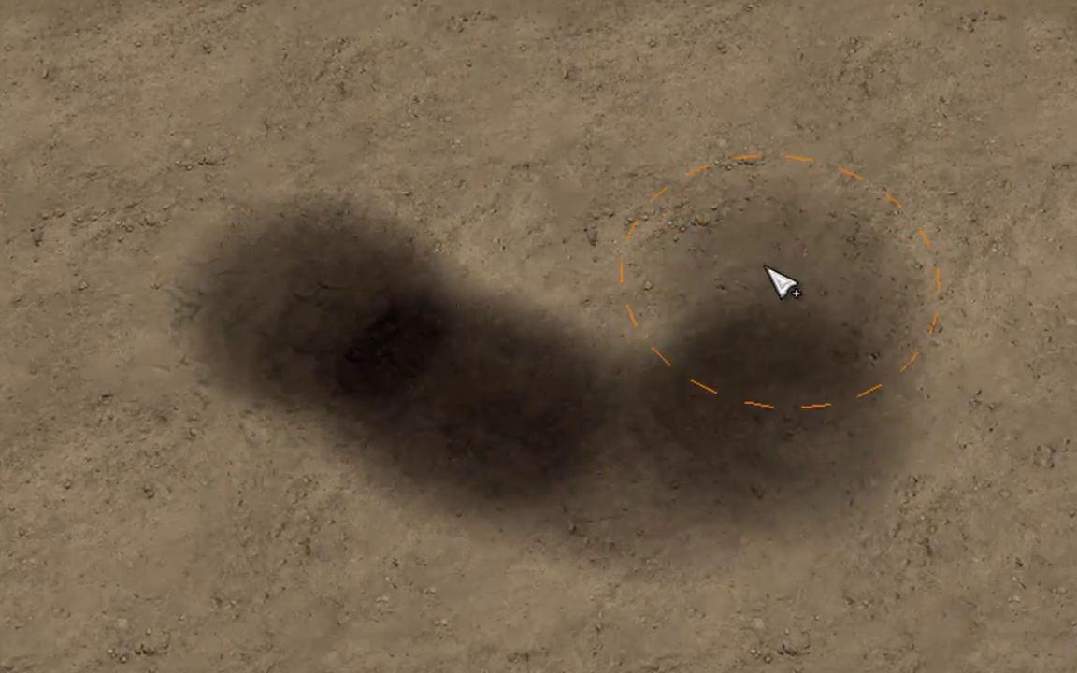
mouse_move(779, 280)
left_mouse_down()
mouse_move(708, 287)
mouse_move(652, 390)
mouse_move(620, 388)
mouse_move(535, 343)
mouse_move(536, 295)
mouse_move(503, 230)
mouse_move(501, 199)
mouse_move(437, 155)
mouse_move(381, 149)
mouse_move(337, 209)
mouse_move(297, 388)
mouse_move(229, 450)
mouse_move(152, 580)
mouse_move(218, 484)
mouse_move(245, 465)
mouse_move(400, 533)
left_mouse_up()
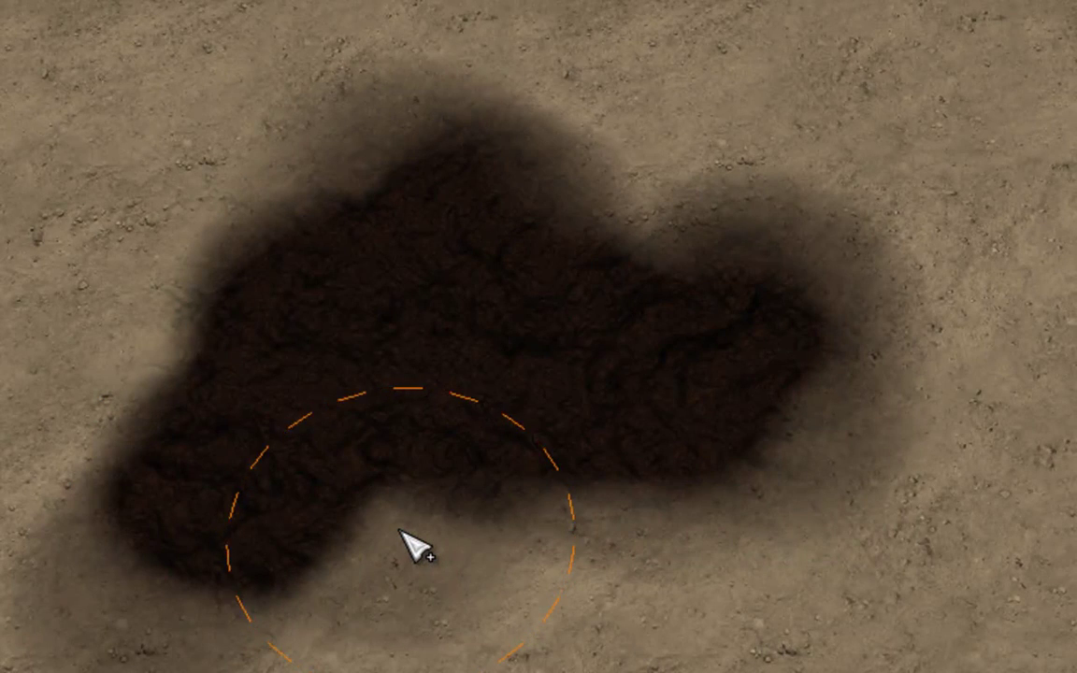